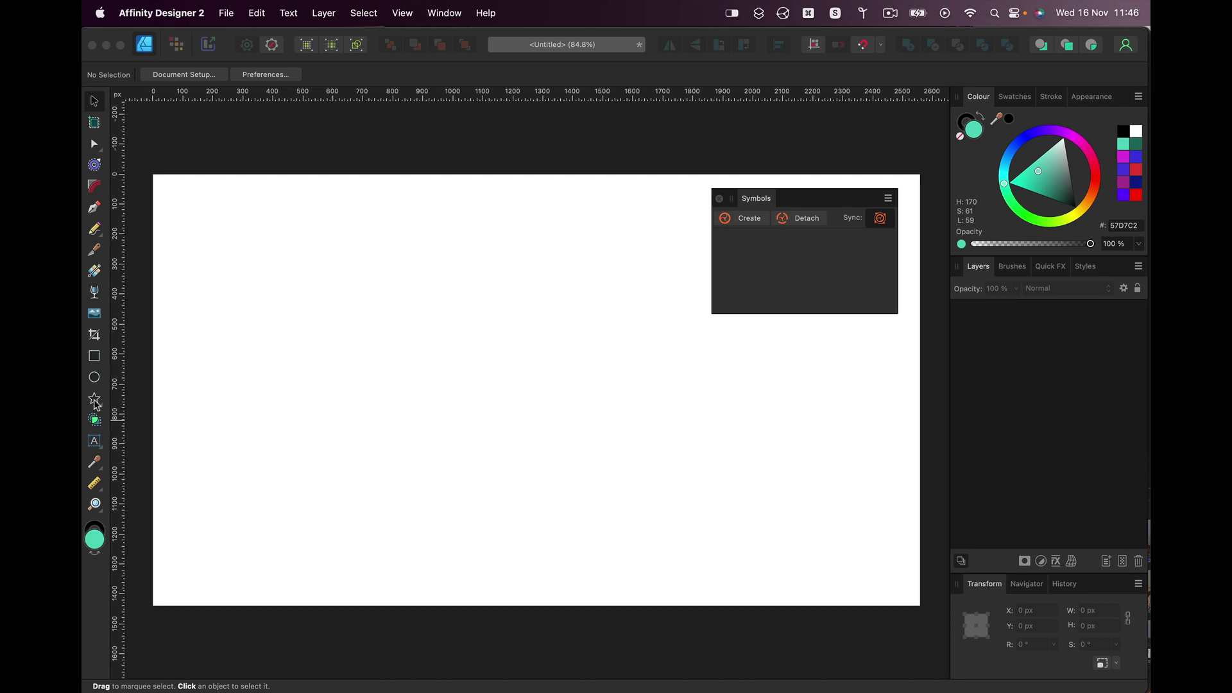
Draw a star about 501 px wide and place the artistic text "Art" beside it, scaled to about 315 pt
{"action": "left_click", "coordinate": [95, 400]}
{"action": "left_click_drag", "start_coordinate": [239, 242], "coordinate": [394, 392]}
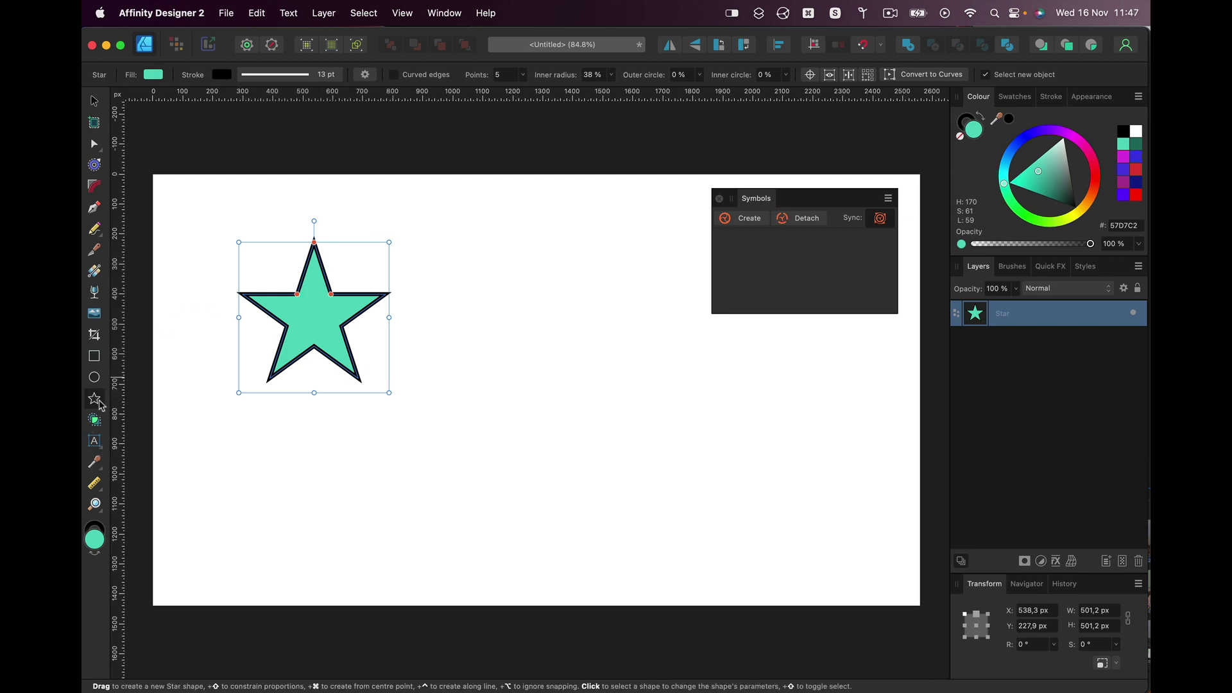
{"action": "left_click", "coordinate": [95, 441]}
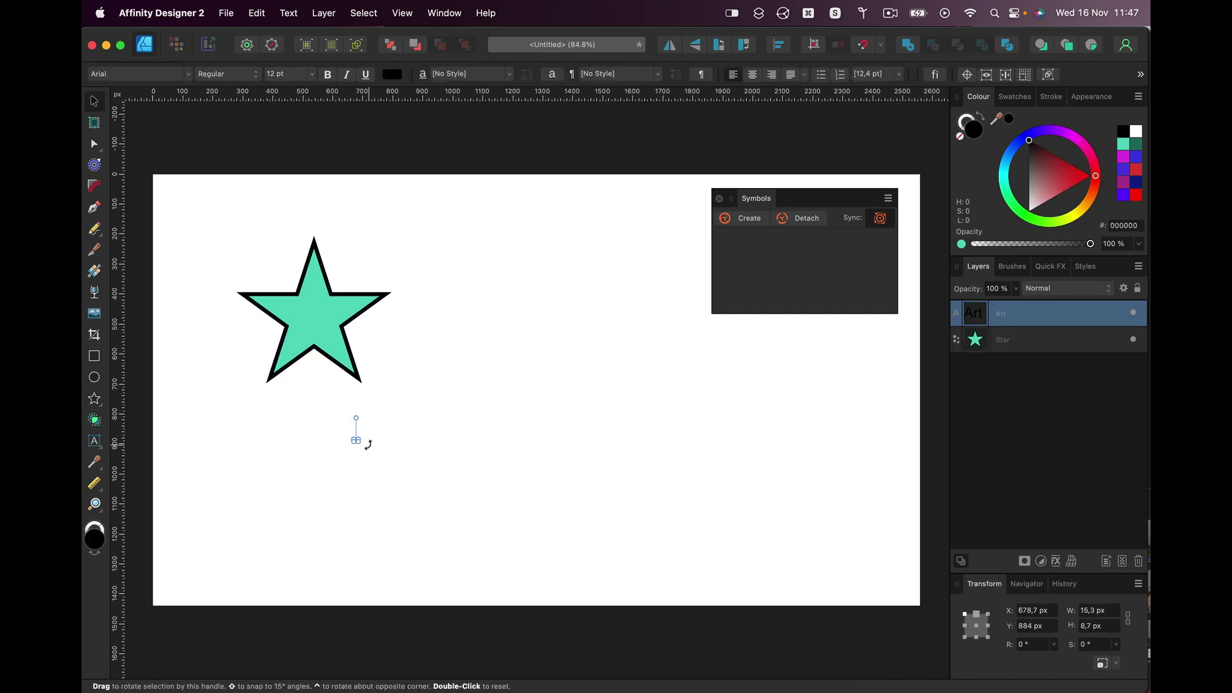
{"action": "left_click_drag", "start_coordinate": [355, 440], "coordinate": [478, 504]}
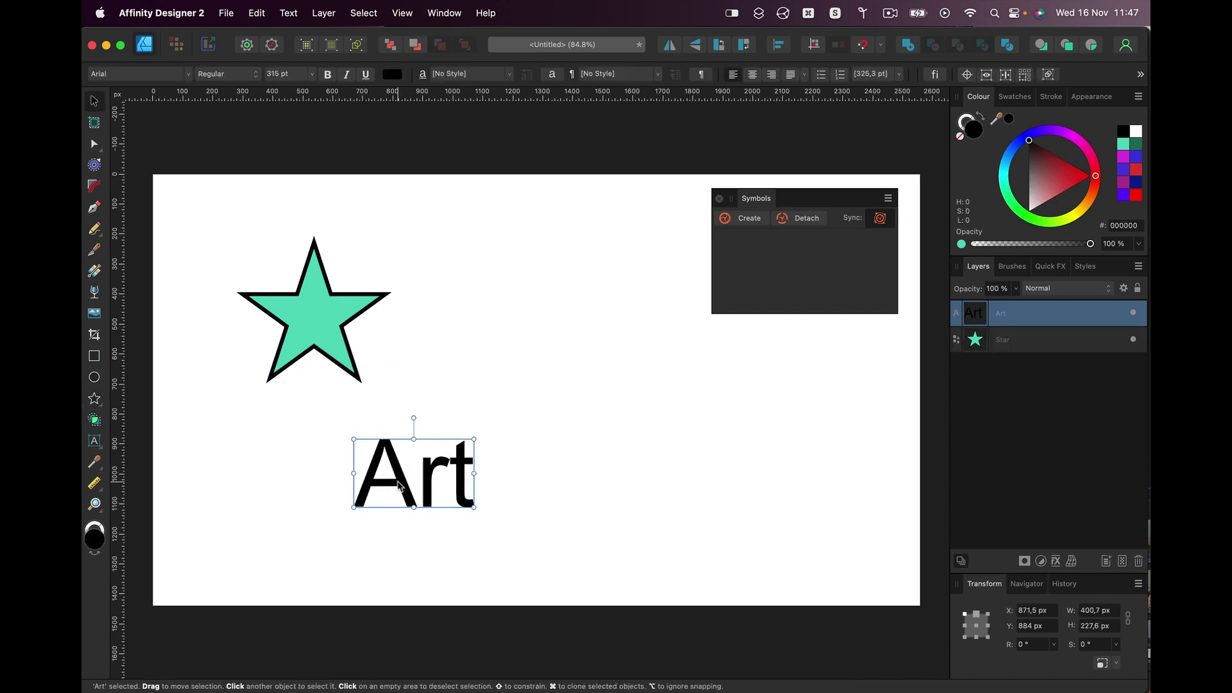
{"action": "left_click_drag", "start_coordinate": [399, 486], "coordinate": [505, 327]}
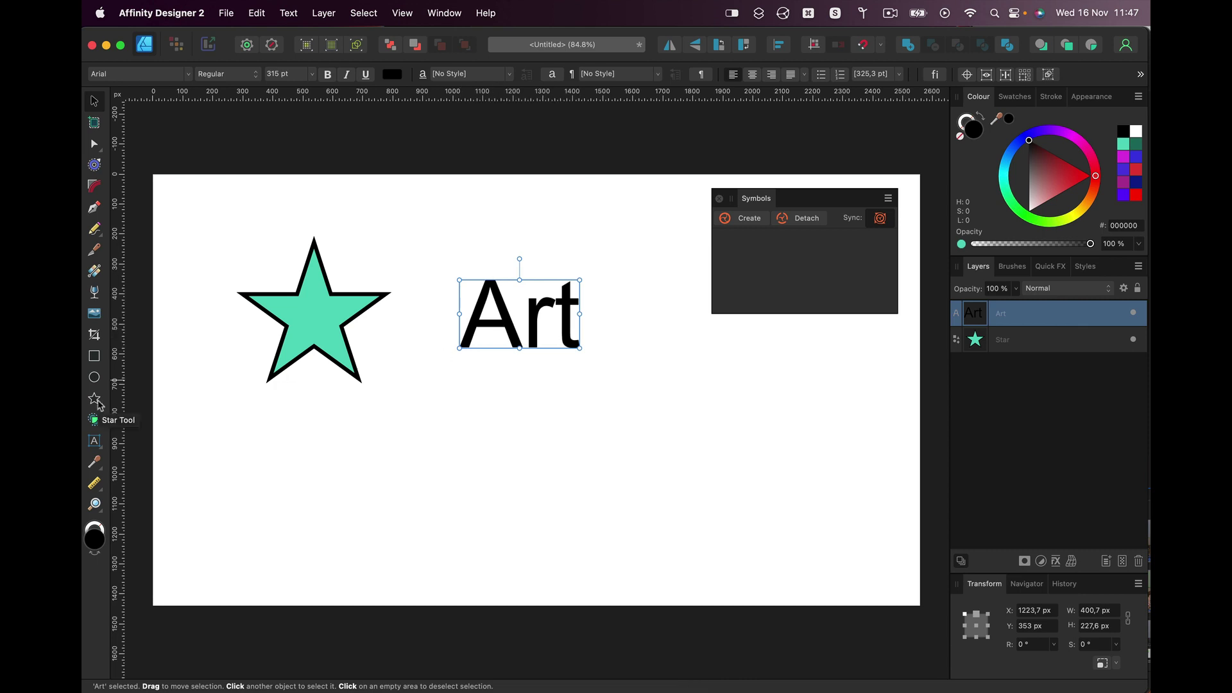
Draw a teardrop about 216 px wide and 431 px high below the Art text using the Tear Tool
{"action": "left_click", "coordinate": [95, 400]}
{"action": "left_click", "coordinate": [105, 408]}
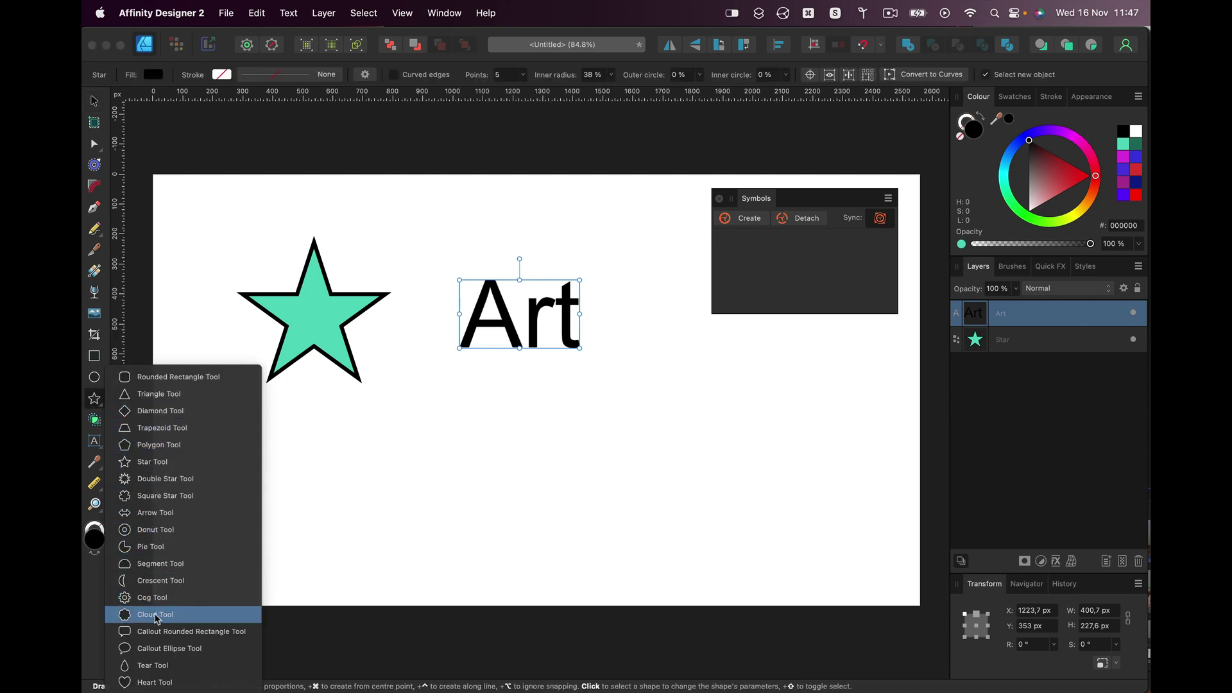
{"action": "left_click", "coordinate": [153, 665]}
{"action": "left_click_drag", "start_coordinate": [410, 384], "coordinate": [507, 502]}
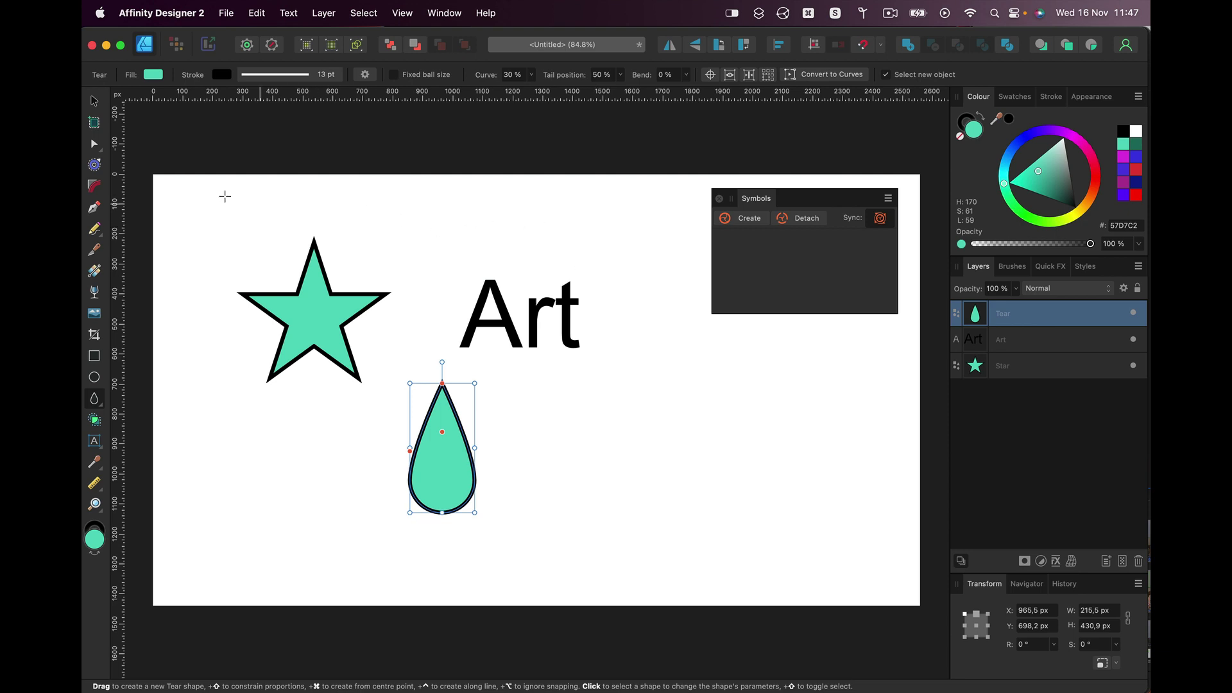
{"action": "left_click", "coordinate": [95, 102]}
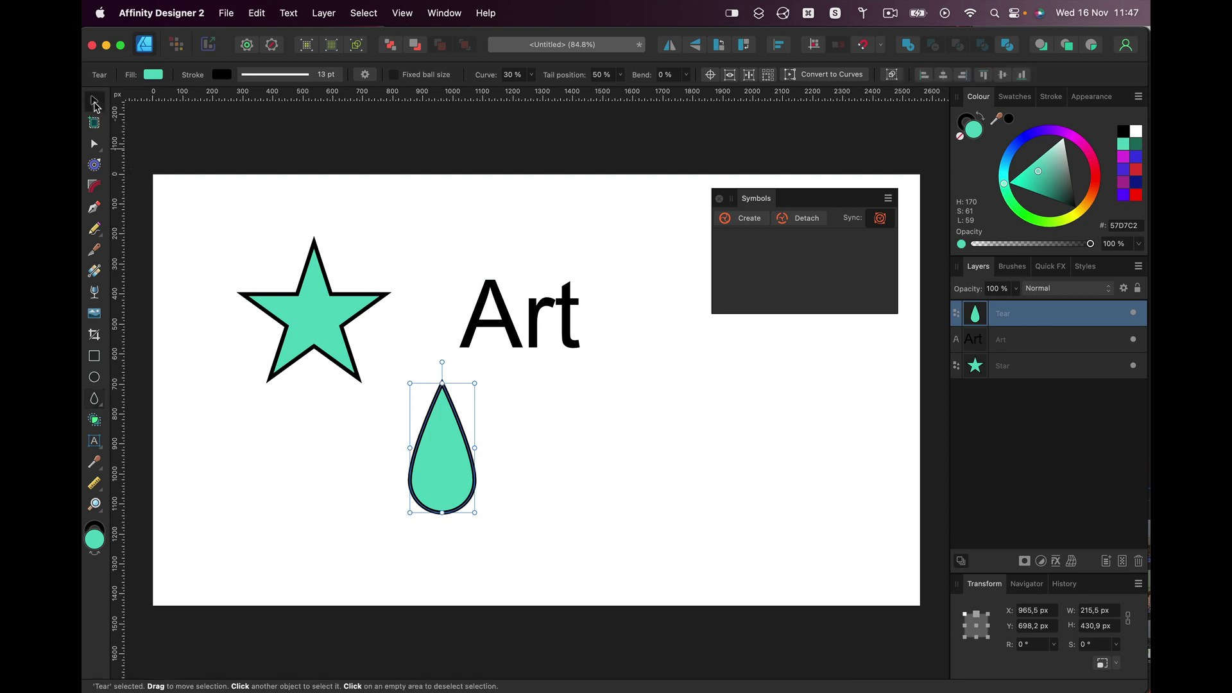
{"action": "left_click", "coordinate": [488, 223]}
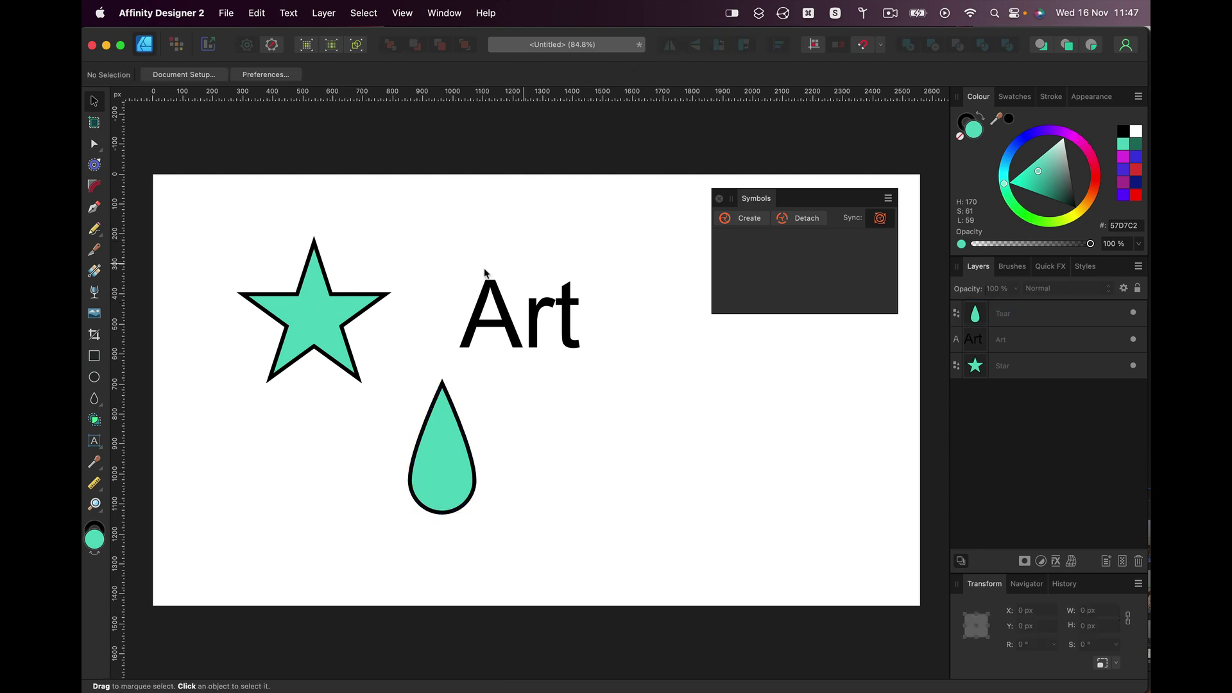
Create a symbol from the star and clear the selection
{"action": "left_click", "coordinate": [328, 298]}
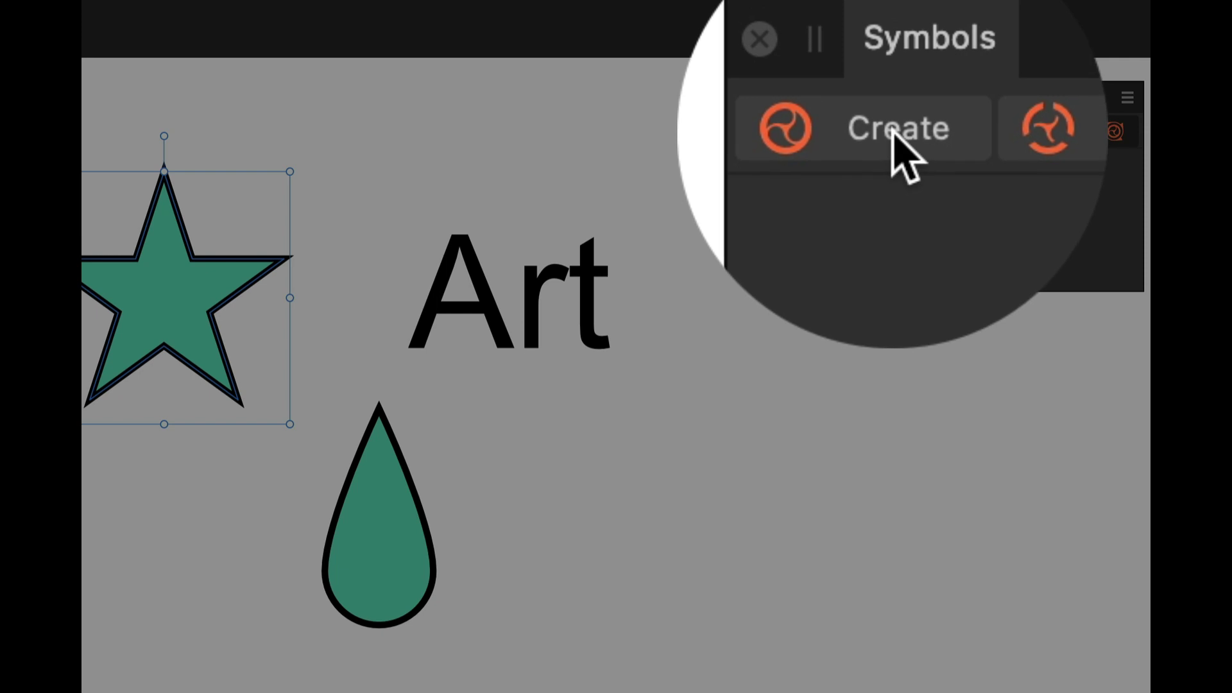
{"action": "left_click", "coordinate": [893, 131]}
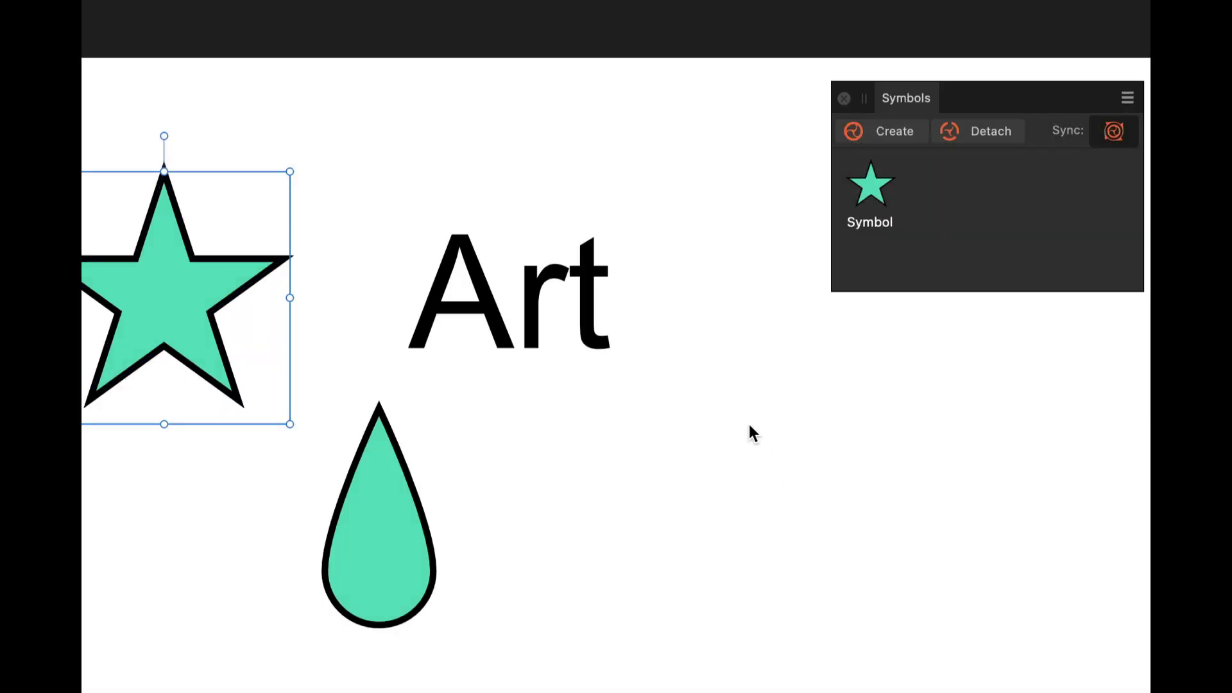
{"action": "left_click", "coordinate": [750, 426]}
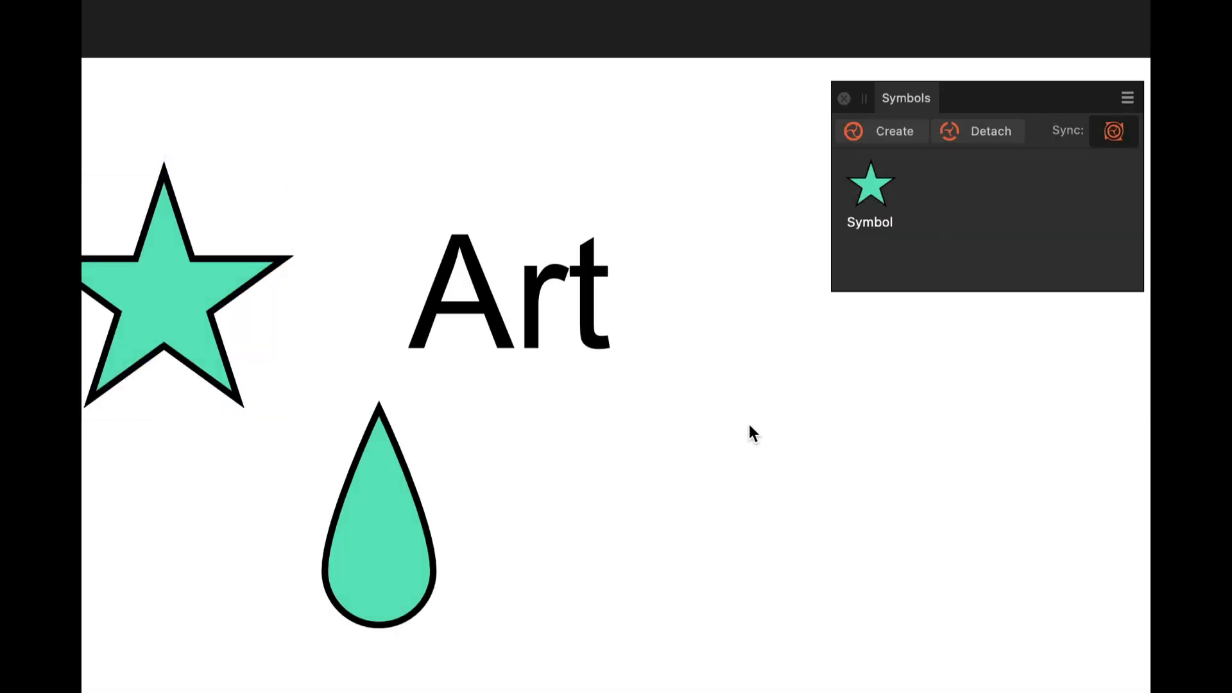
Create separate symbols from the Art text and the teardrop
{"action": "left_click", "coordinate": [589, 294]}
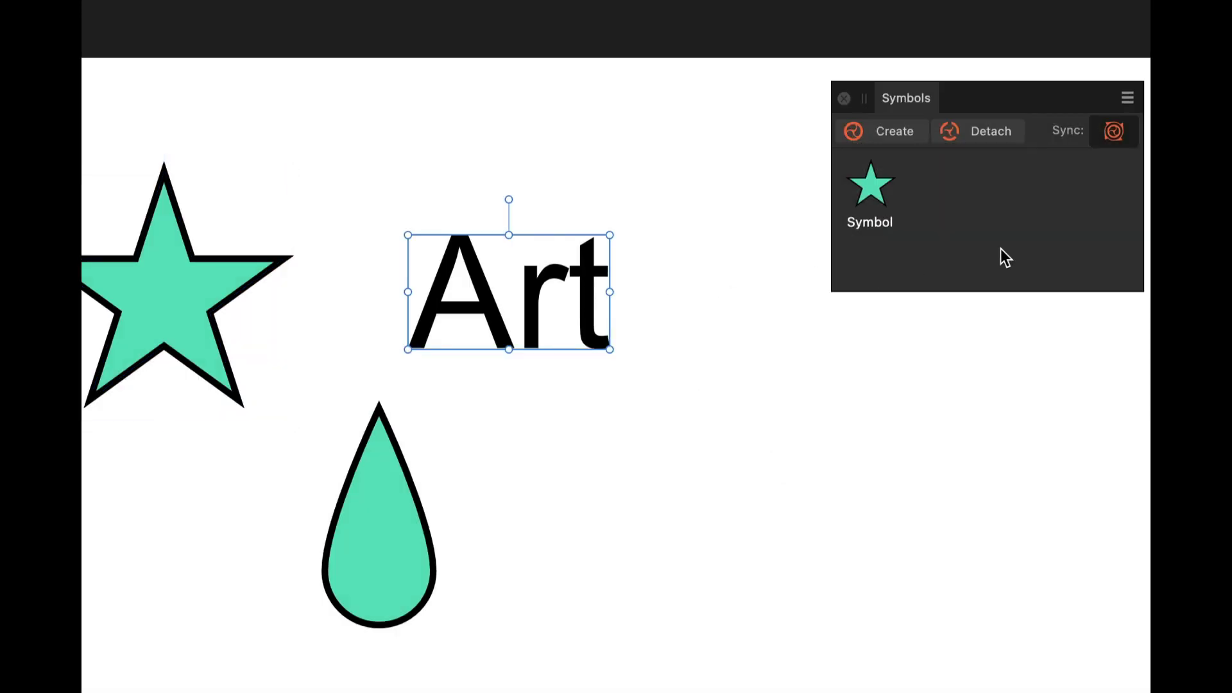
{"action": "left_click", "coordinate": [891, 132]}
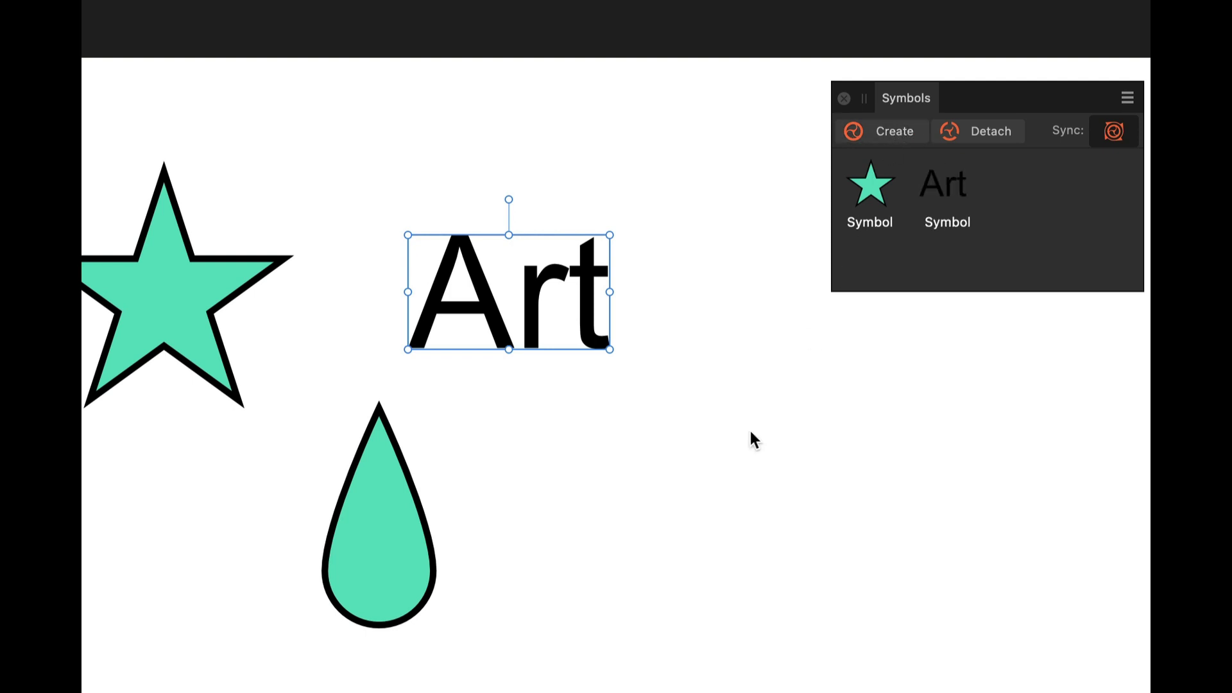
{"action": "left_click", "coordinate": [711, 503]}
{"action": "left_click", "coordinate": [385, 528]}
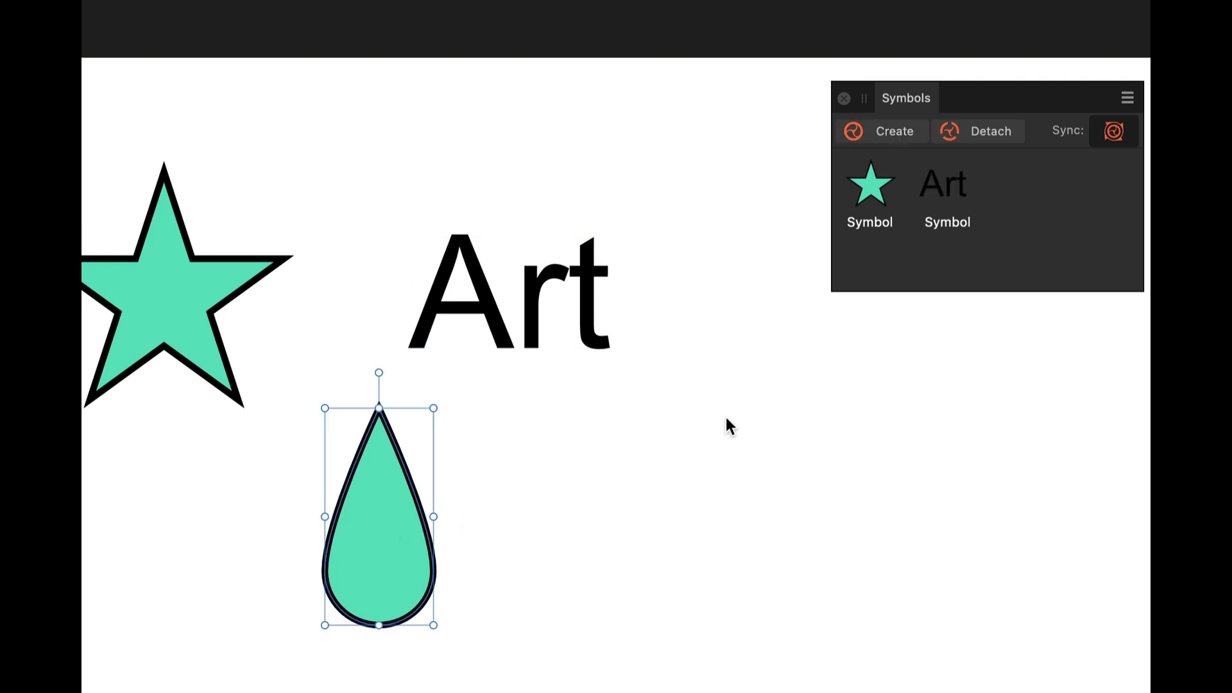
{"action": "left_click", "coordinate": [895, 132]}
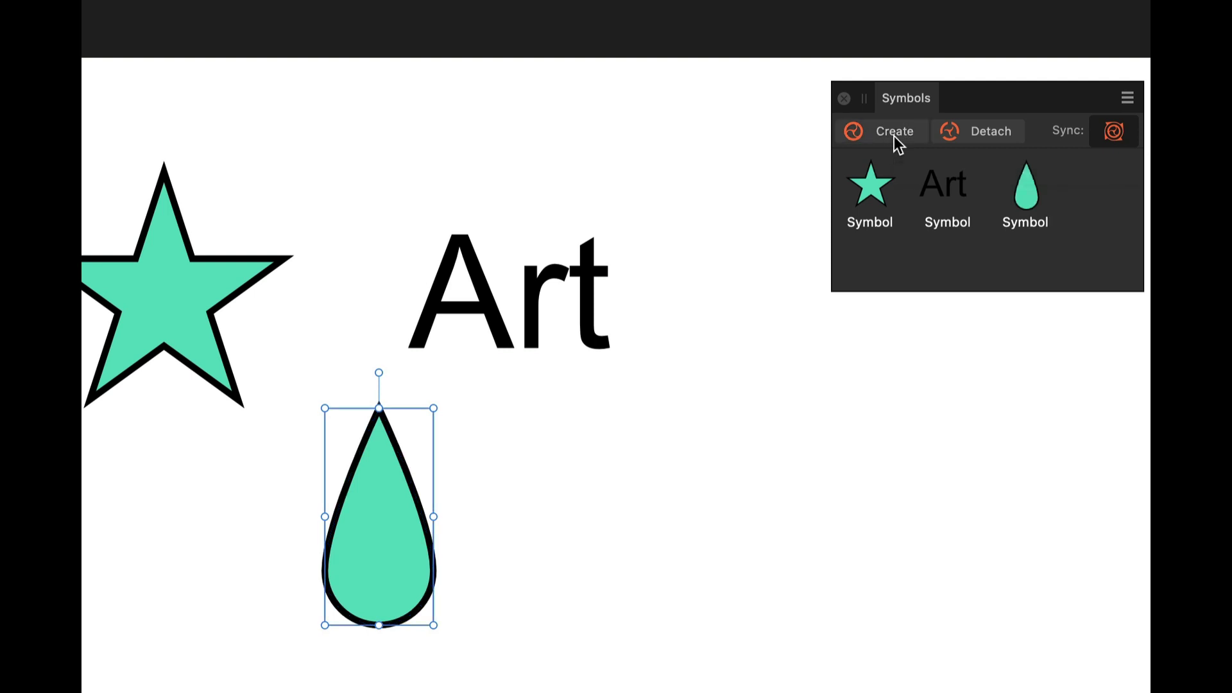
Rename the star's symbol as "star"
{"action": "right_click", "coordinate": [867, 219]}
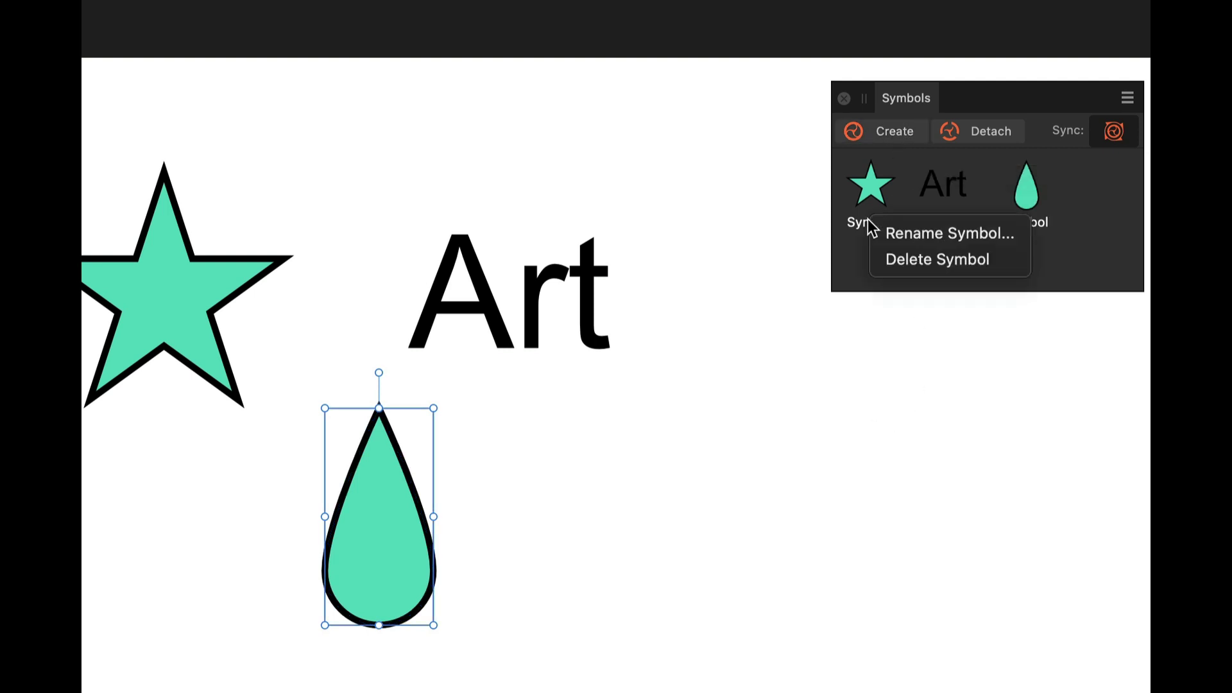
{"action": "left_click", "coordinate": [956, 233]}
{"action": "type", "text": "s"}
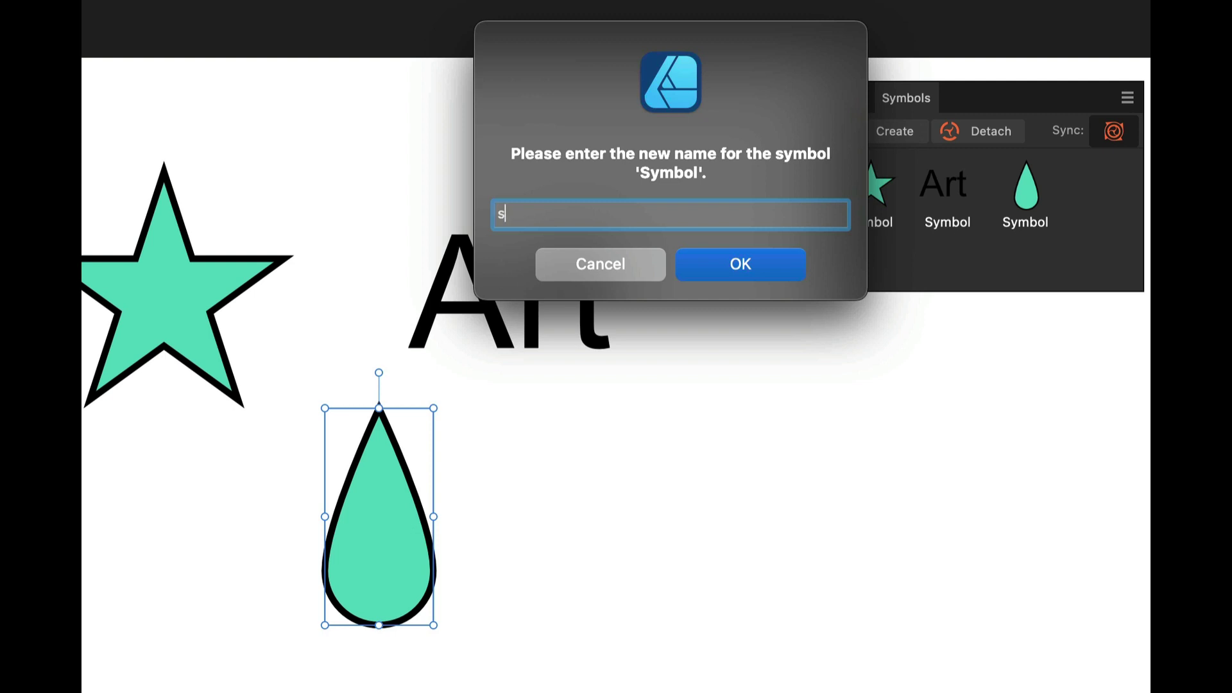
{"action": "type", "text": "tar"}
{"action": "key", "text": "Return"}
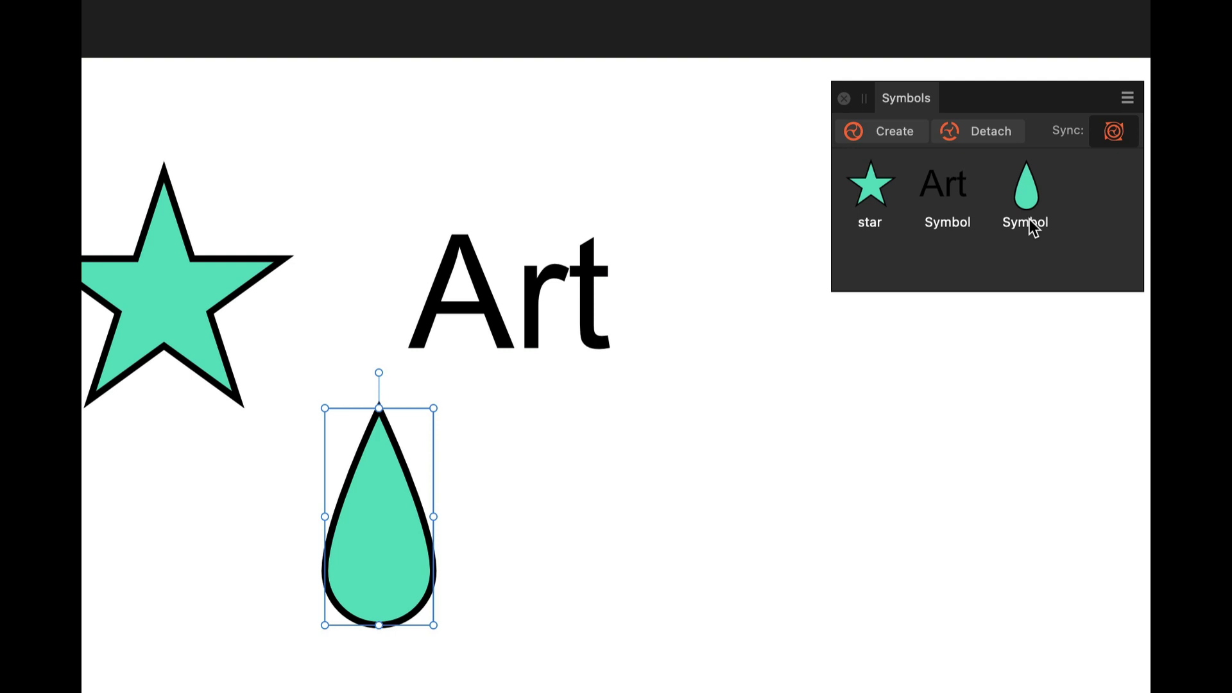
Rename the teardrop's symbol as "Teardrop"
{"action": "right_click", "coordinate": [1029, 218]}
{"action": "left_click", "coordinate": [1068, 237]}
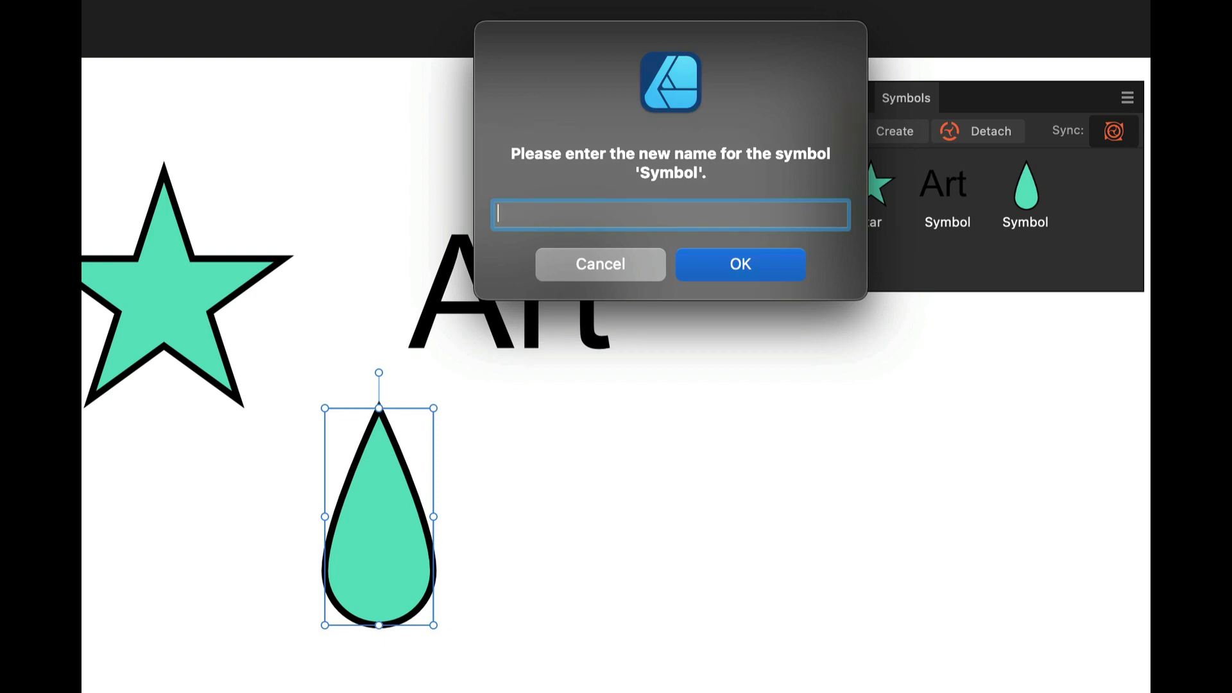
{"action": "type", "text": "Teardrop"}
{"action": "key", "text": "Return"}
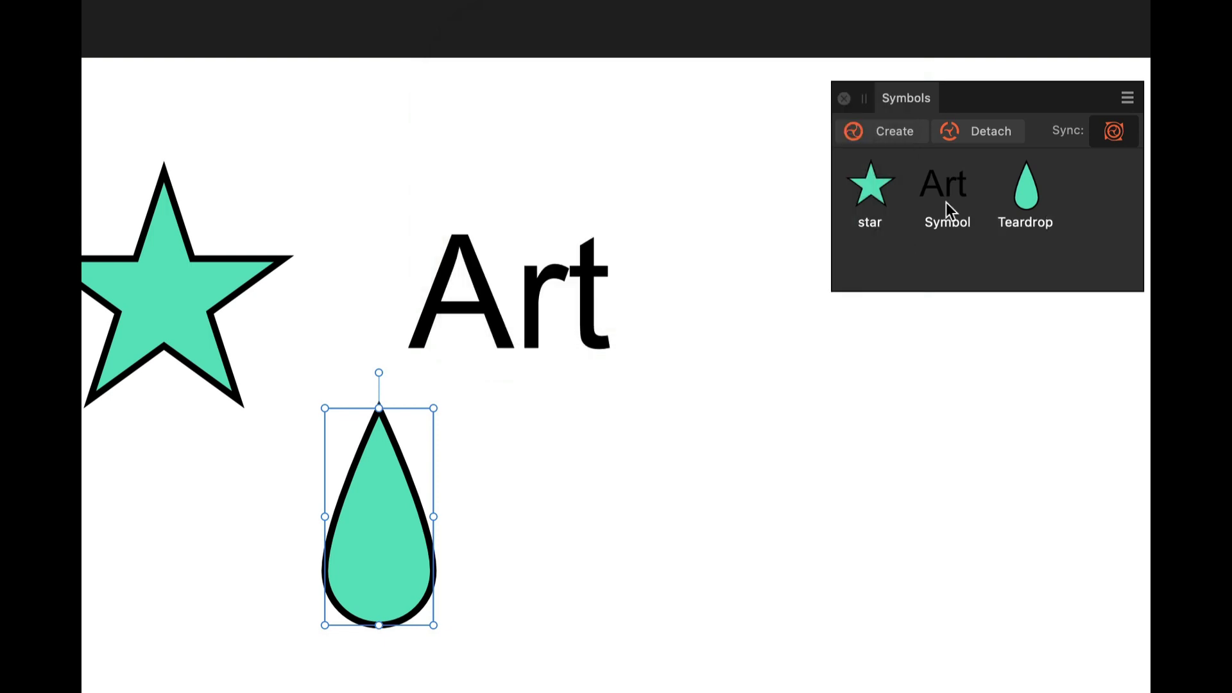
Rename the Art text's symbol as "Arty Party" and deselect everything on the canvas
{"action": "right_click", "coordinate": [944, 226]}
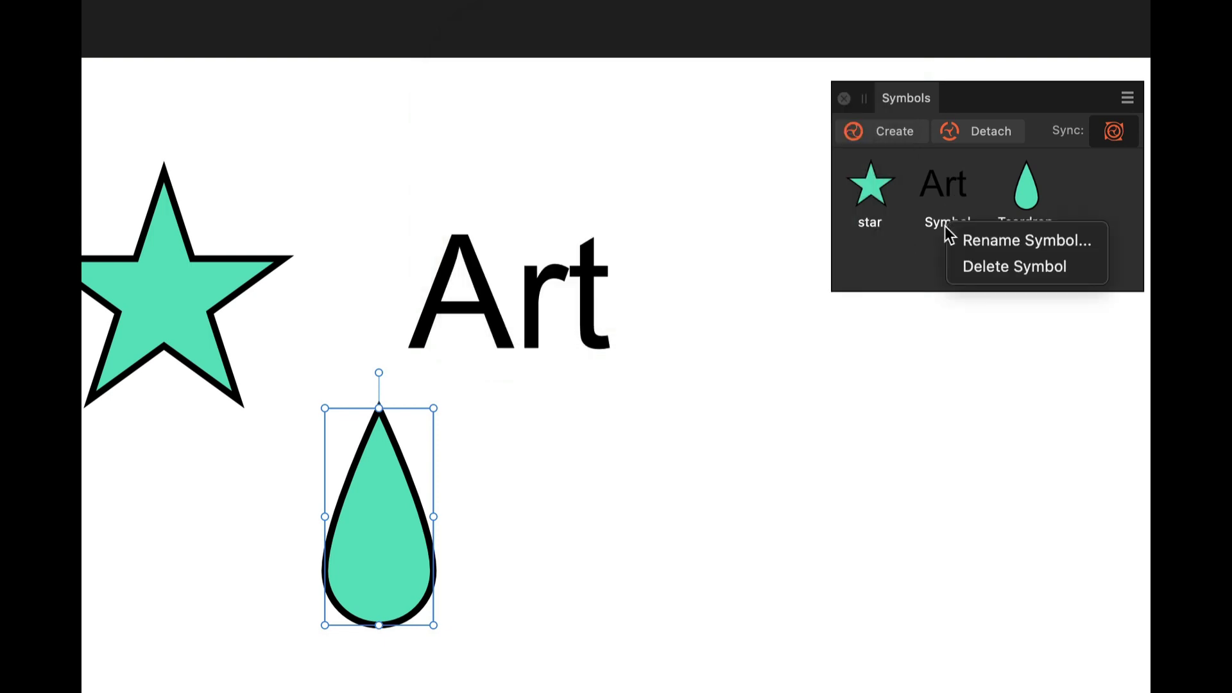
{"action": "left_click", "coordinate": [971, 244]}
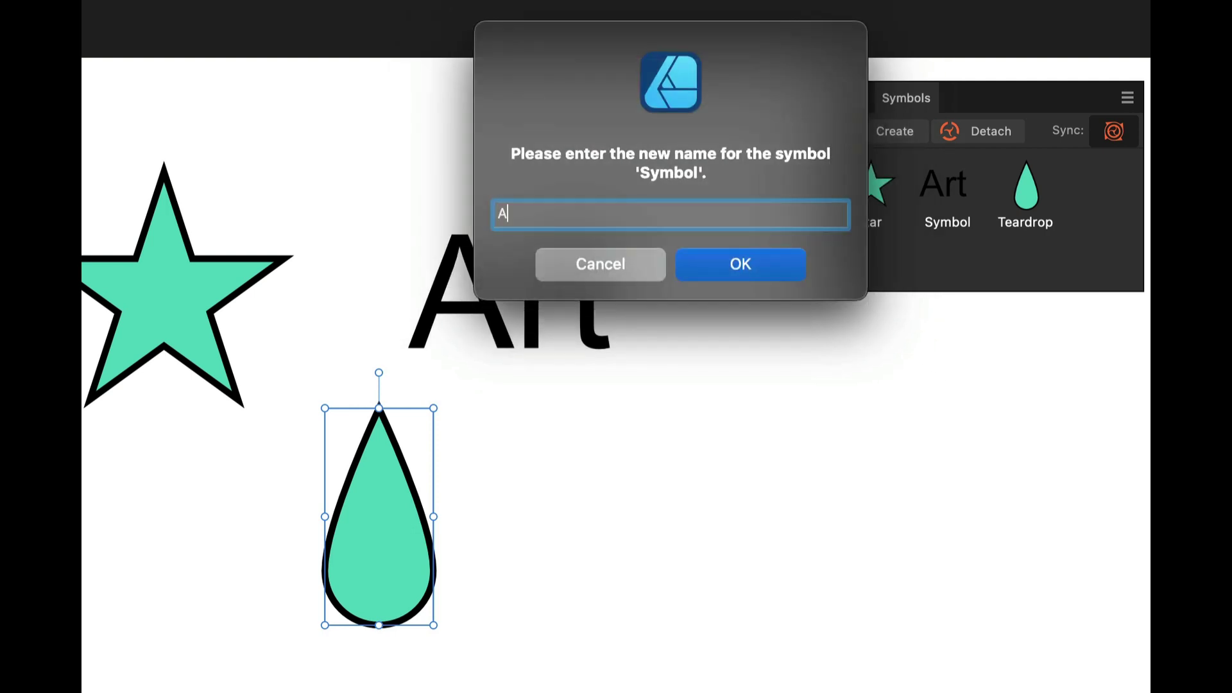
{"action": "type", "text": "Arty Party"}
{"action": "key", "text": "Return"}
{"action": "left_click", "coordinate": [612, 431]}
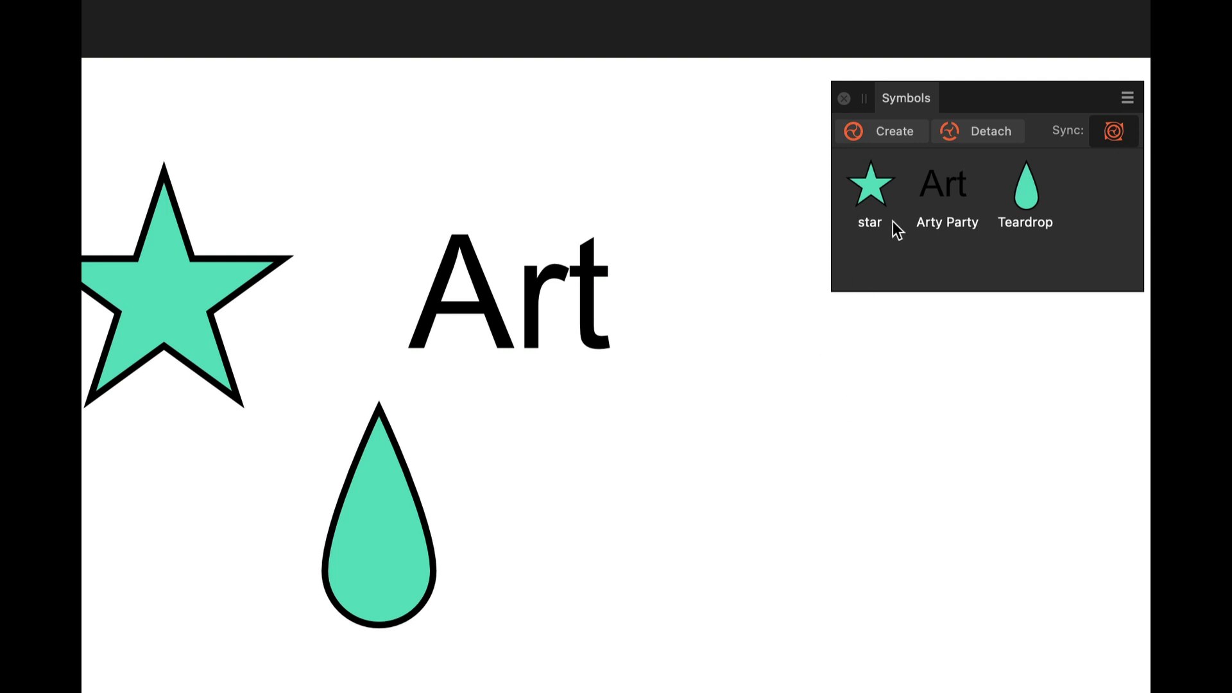
Place two star symbol instances to the right of the teardrop and one Teardrop instance to its left
{"action": "left_click_drag", "start_coordinate": [880, 180], "coordinate": [648, 541]}
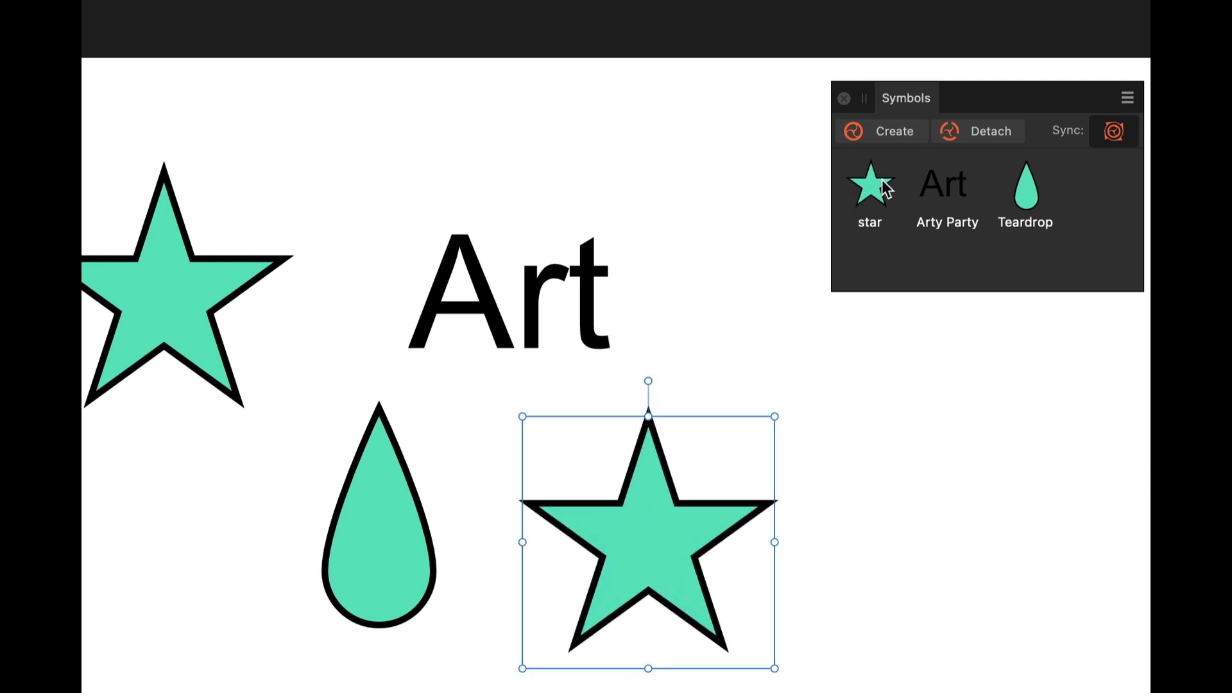
{"action": "left_click_drag", "start_coordinate": [874, 182], "coordinate": [912, 520]}
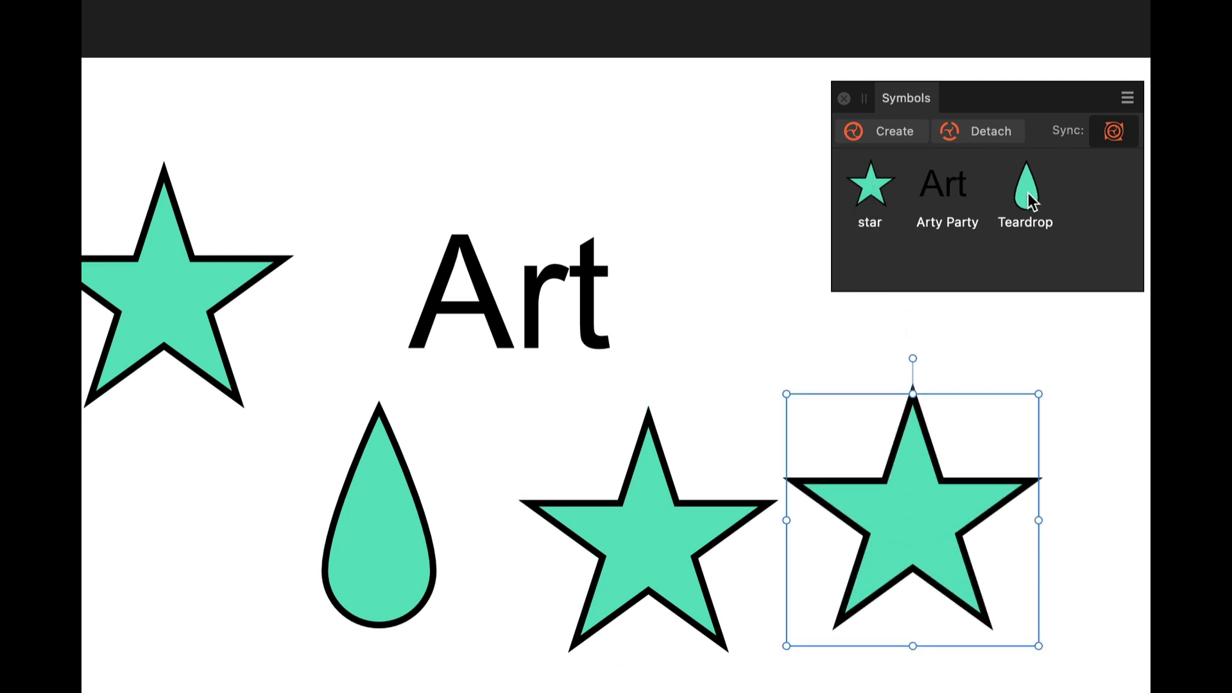
{"action": "left_click_drag", "start_coordinate": [1028, 192], "coordinate": [229, 549]}
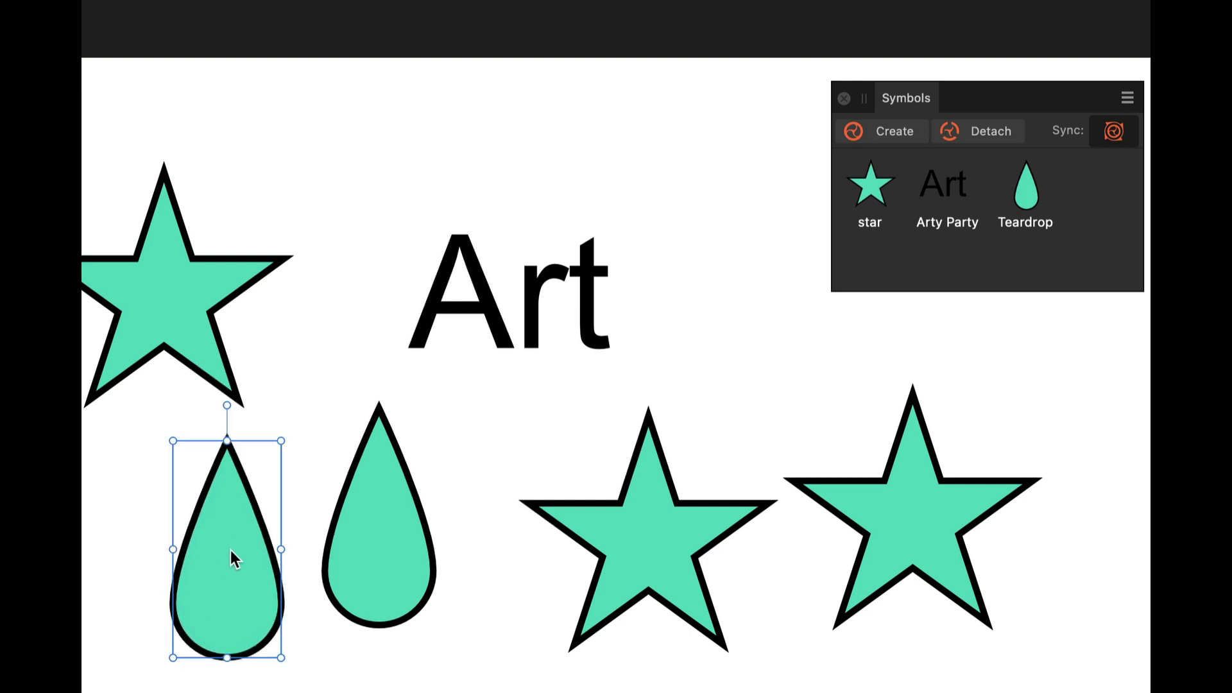
{"action": "left_click", "coordinate": [672, 249]}
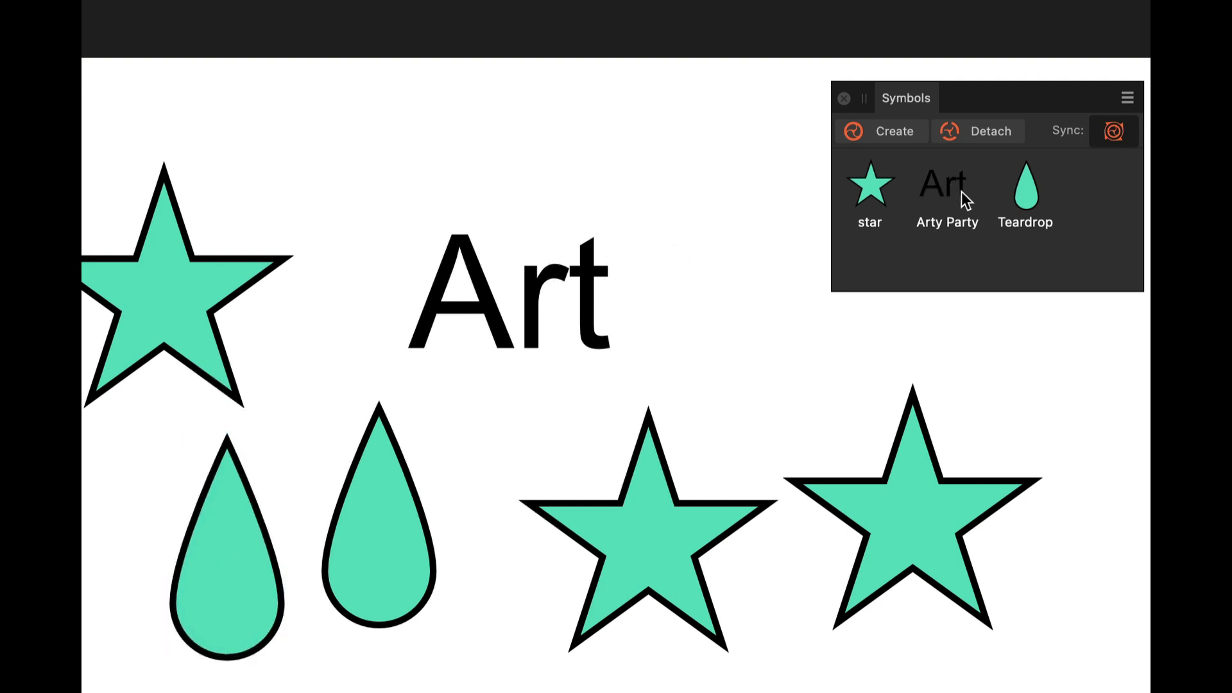
Place Arty Party instances above and to the right of the Art text, and another Teardrop instance left of the existing teardrops
{"action": "left_click_drag", "start_coordinate": [953, 184], "coordinate": [518, 149]}
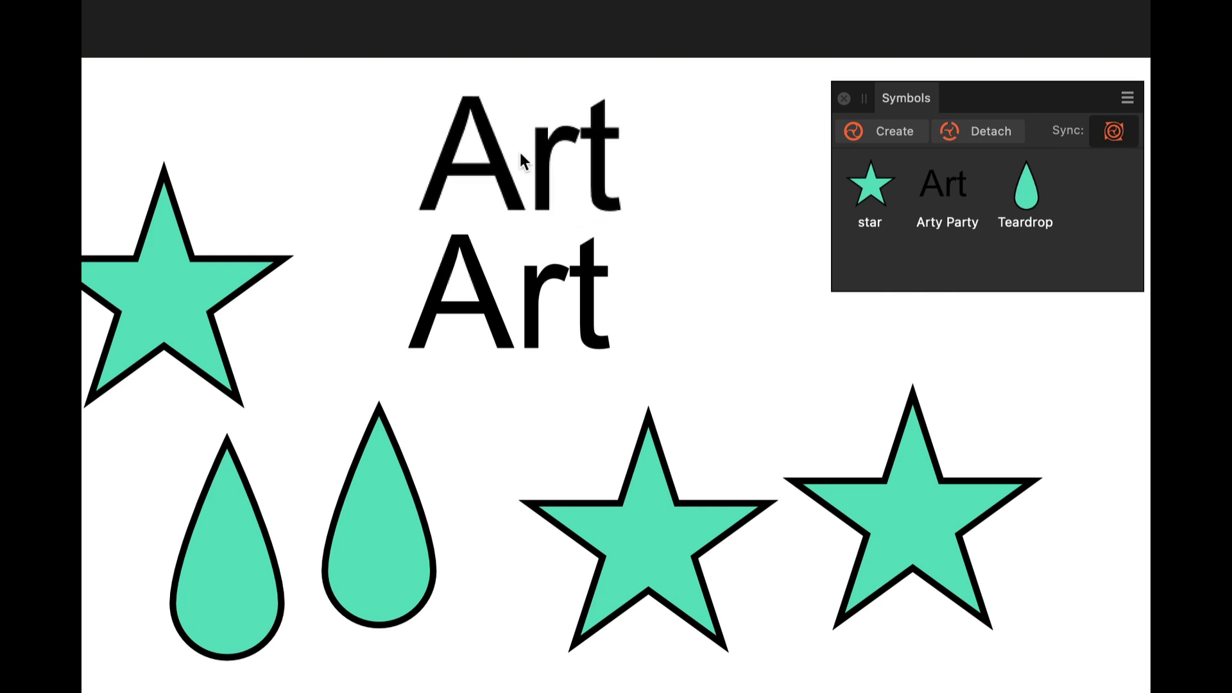
{"action": "left_click_drag", "start_coordinate": [950, 179], "coordinate": [752, 294]}
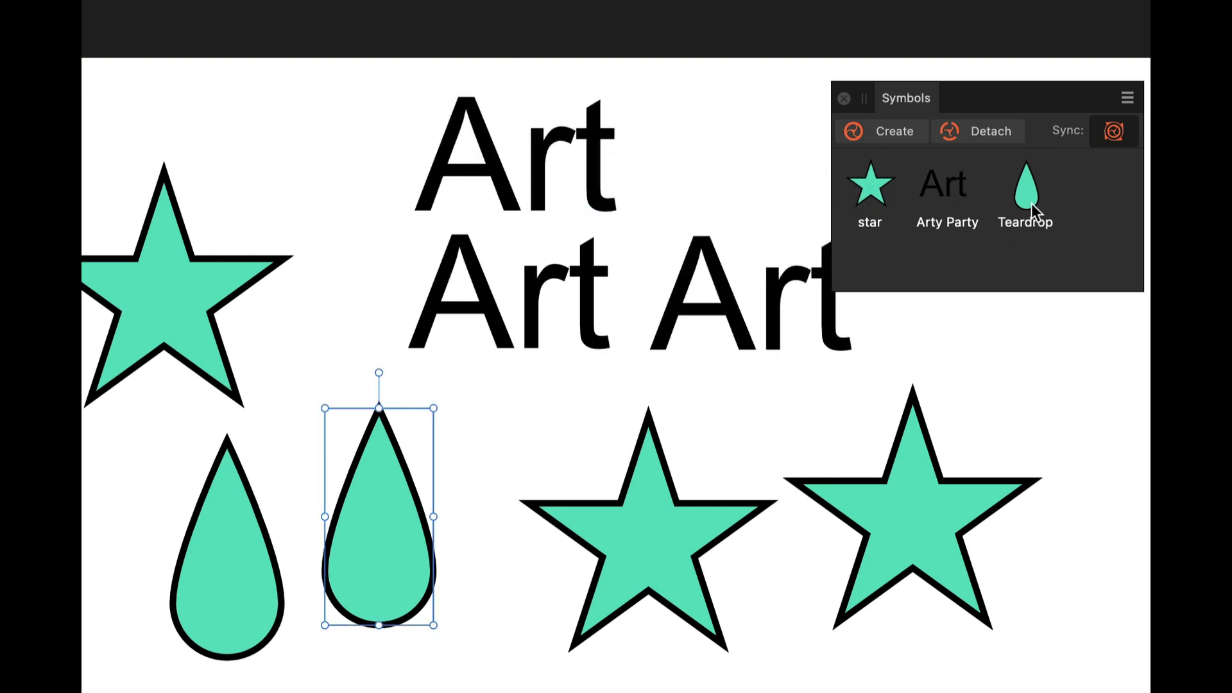
{"action": "left_click_drag", "start_coordinate": [1030, 201], "coordinate": [64, 581]}
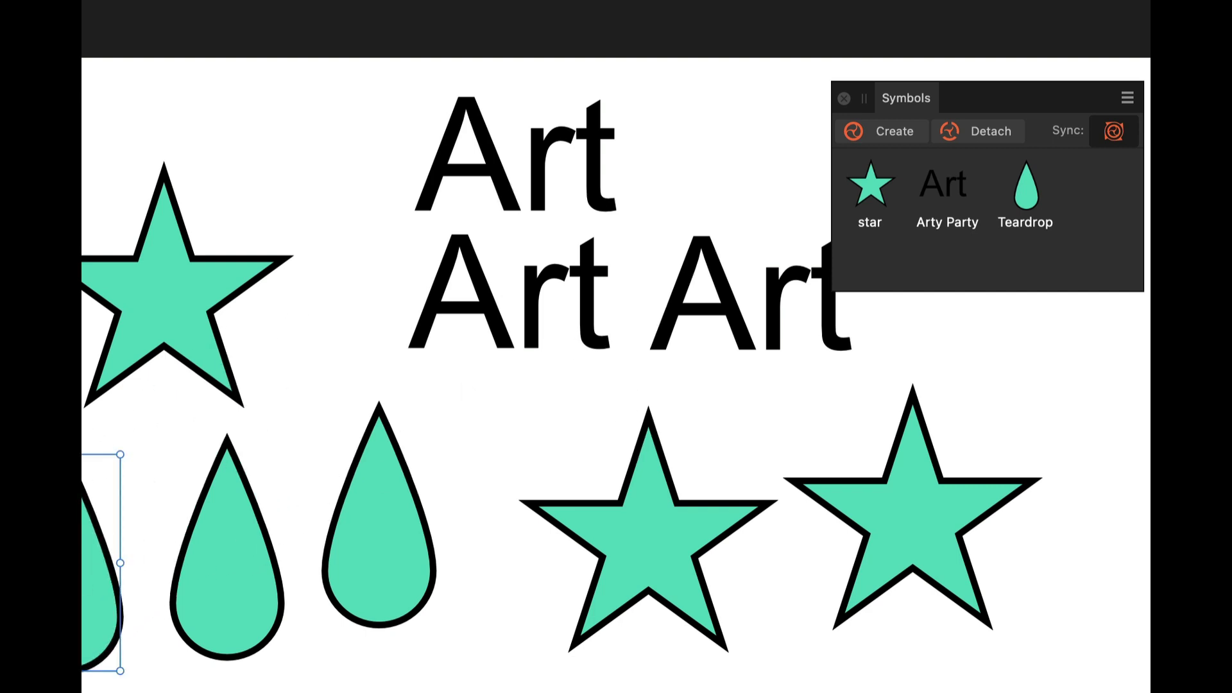
{"action": "key", "text": "Escape"}
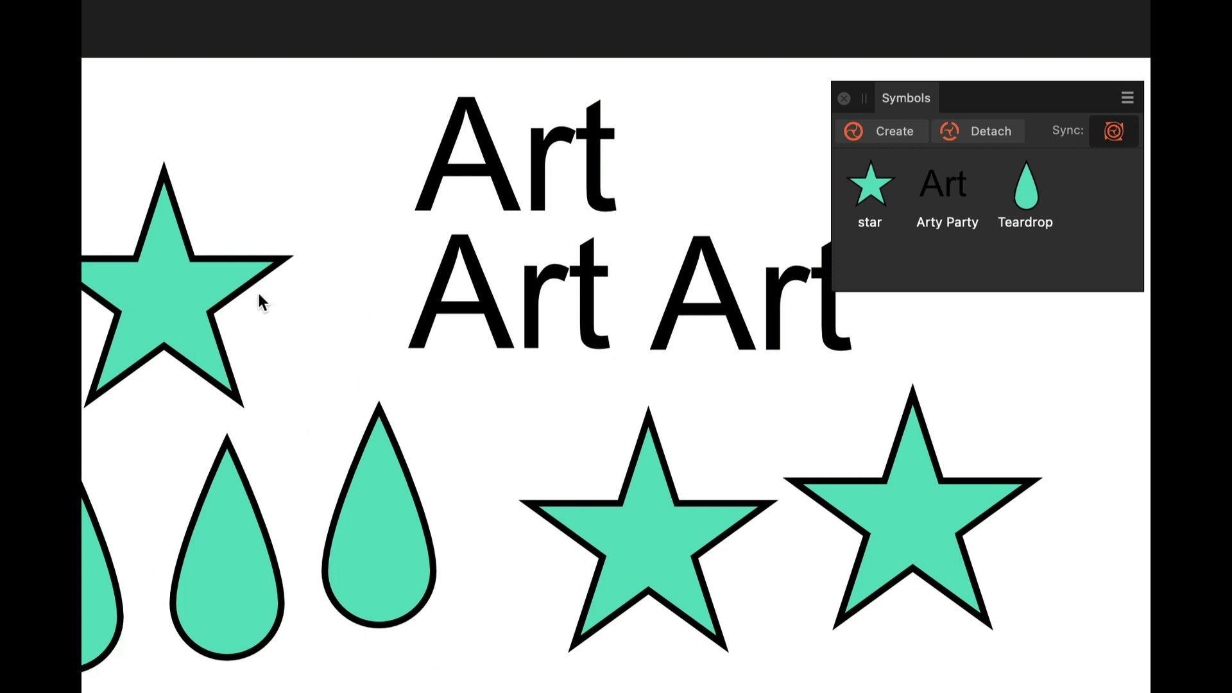
Change the fill of the original star instance to blue-violet #5B57D7
{"action": "left_click", "coordinate": [172, 268]}
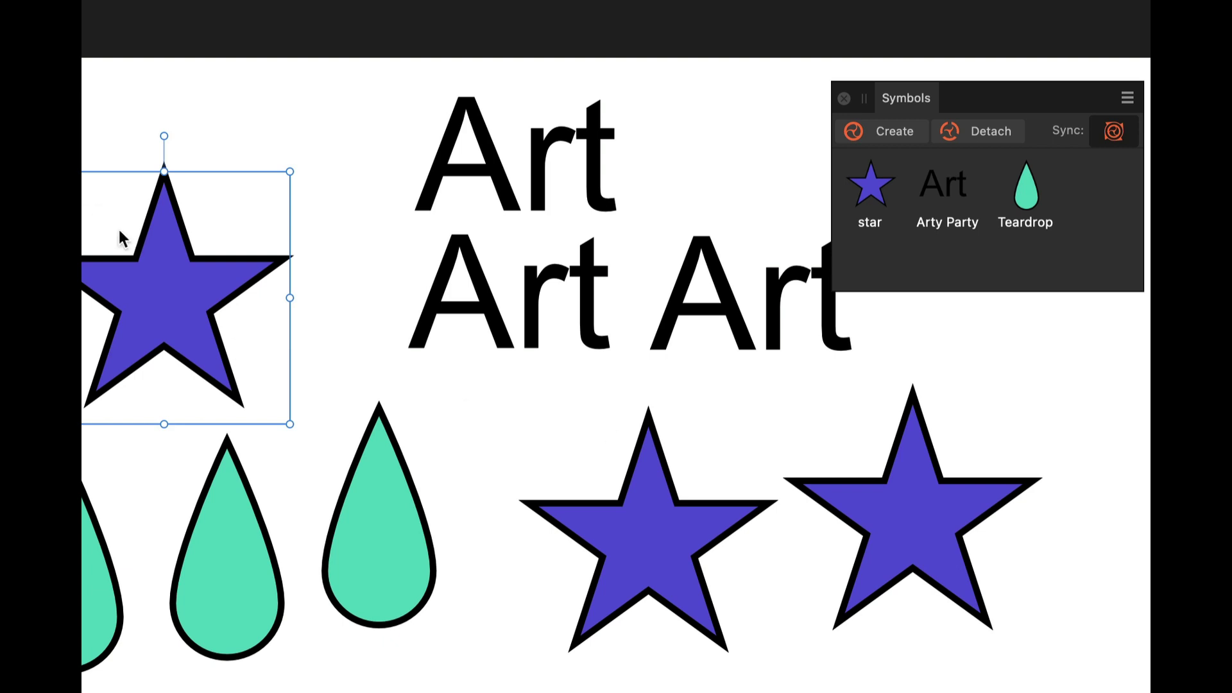
{"action": "left_click_drag", "start_coordinate": [39, 171], "coordinate": [0, 172]}
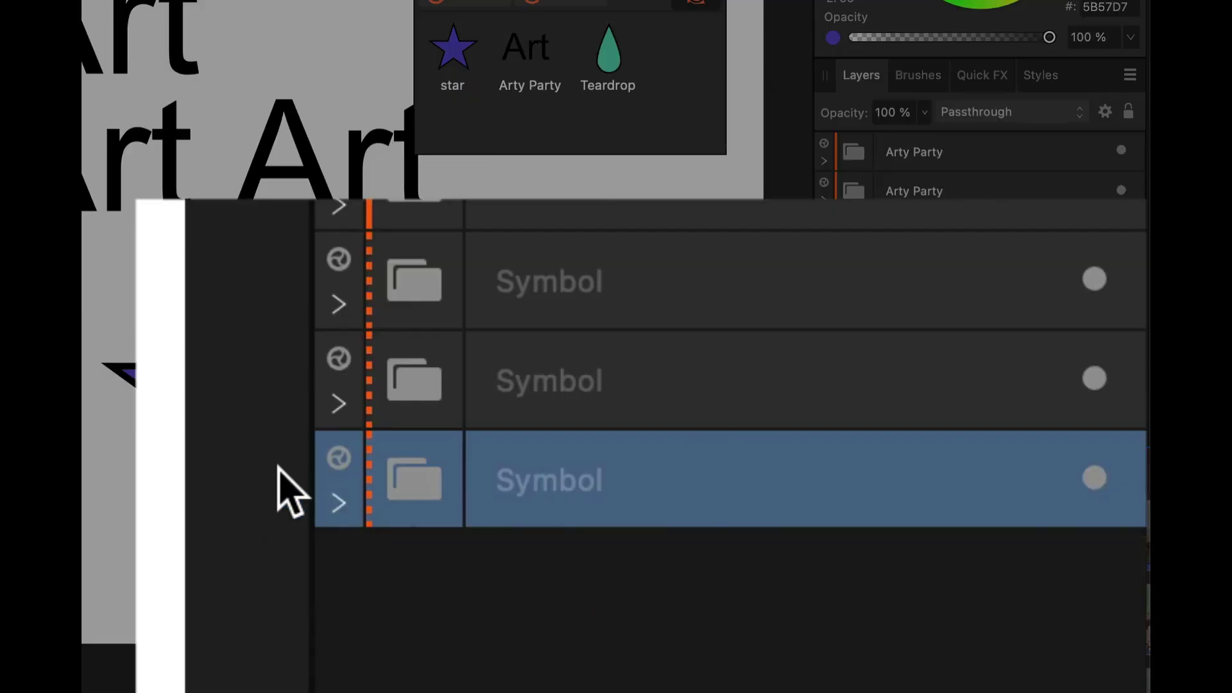
Enlarge the Star shape inside the original star symbol instance to about 631 × 631 px
{"action": "left_click", "coordinate": [332, 503]}
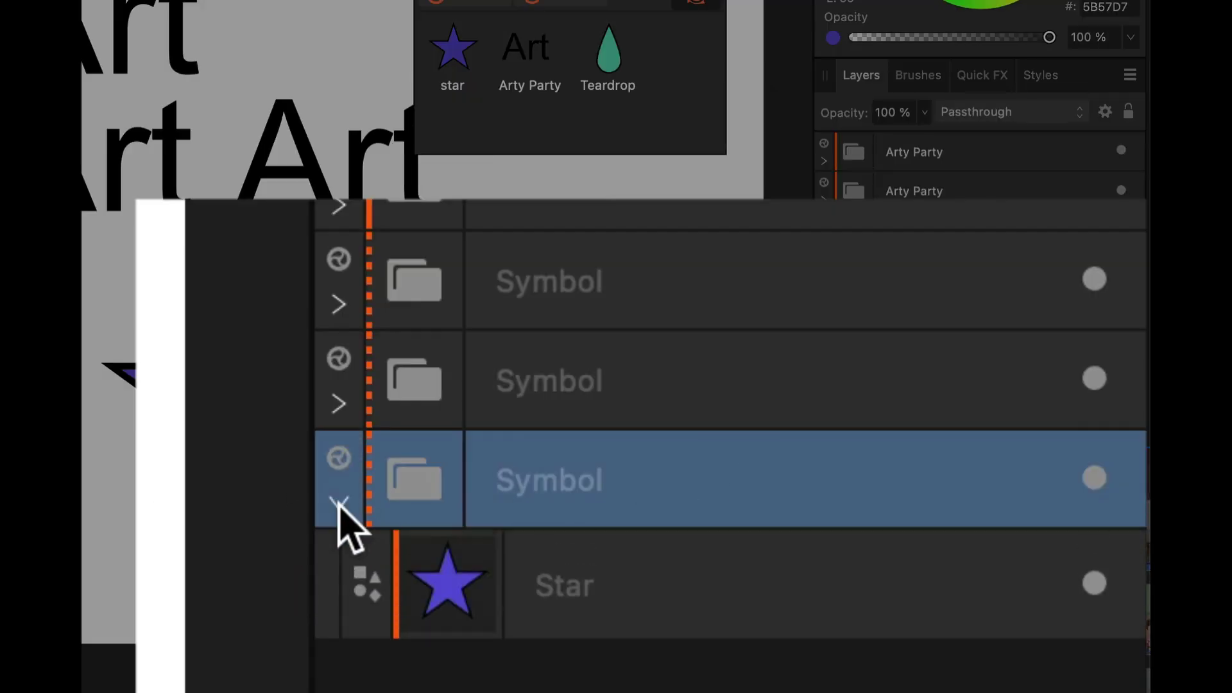
{"action": "left_click", "coordinate": [503, 609]}
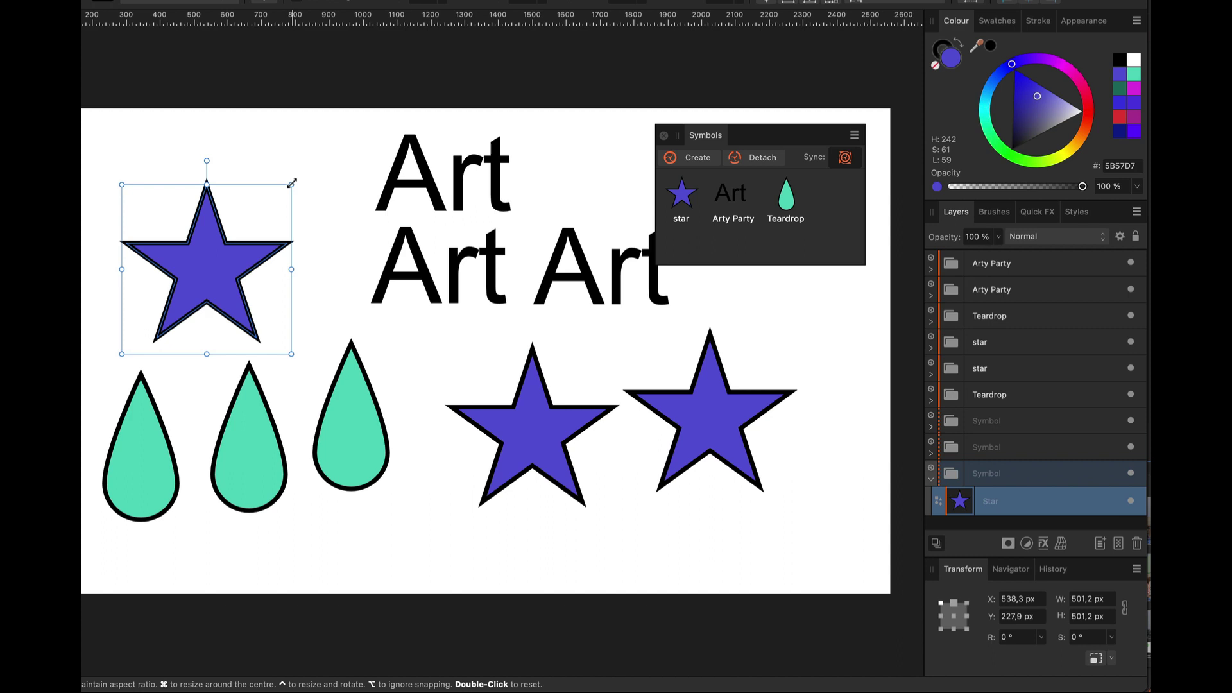
{"action": "left_click_drag", "start_coordinate": [291, 184], "coordinate": [350, 159]}
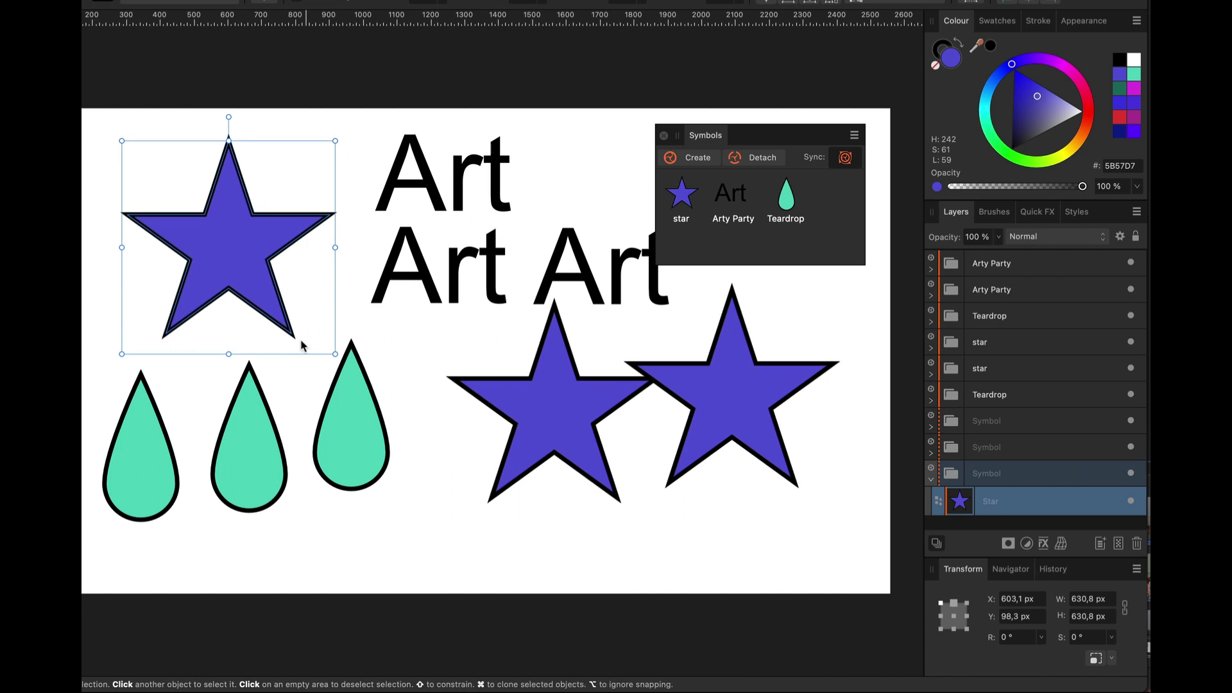
Change the fill of the Tear shape inside the middle teardrop instance to green #57D765
{"action": "left_click", "coordinate": [242, 427]}
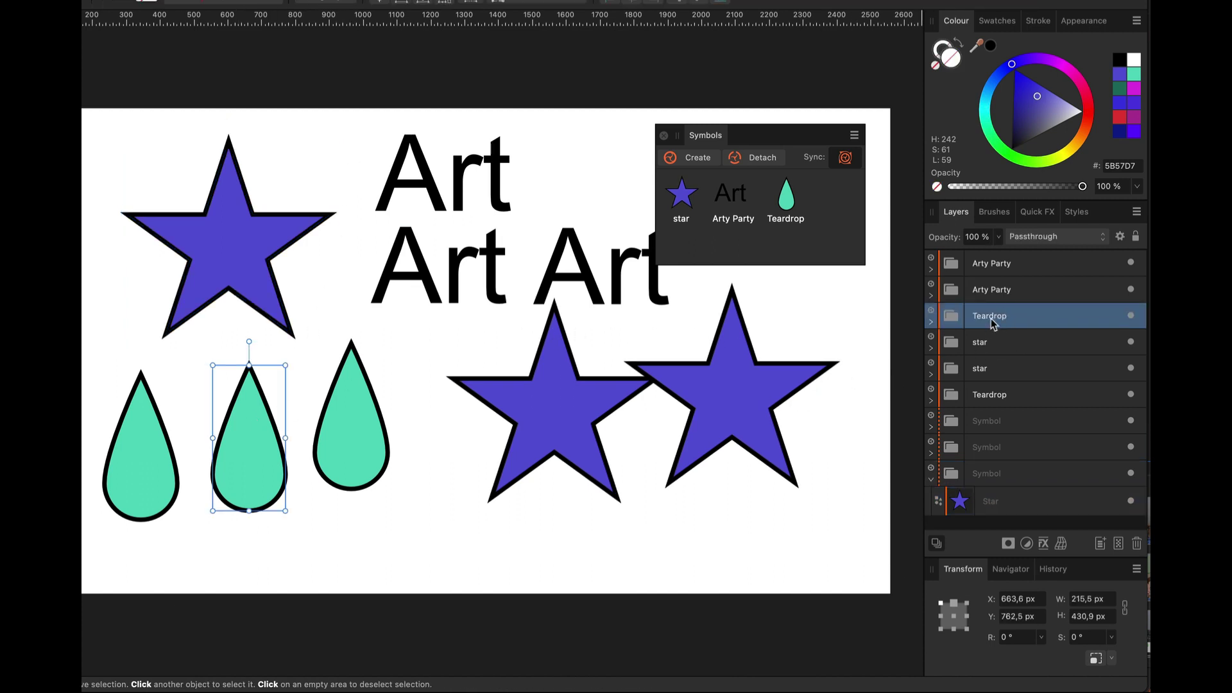
{"action": "left_click", "coordinate": [931, 322]}
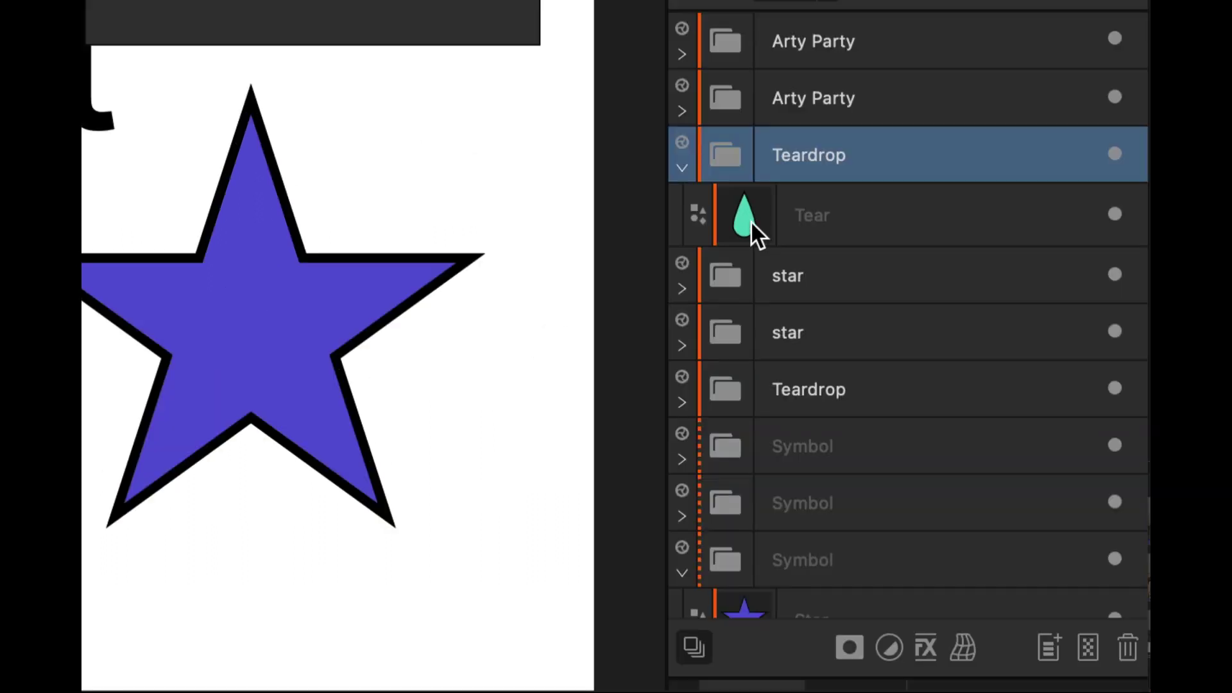
{"action": "left_click", "coordinate": [751, 221]}
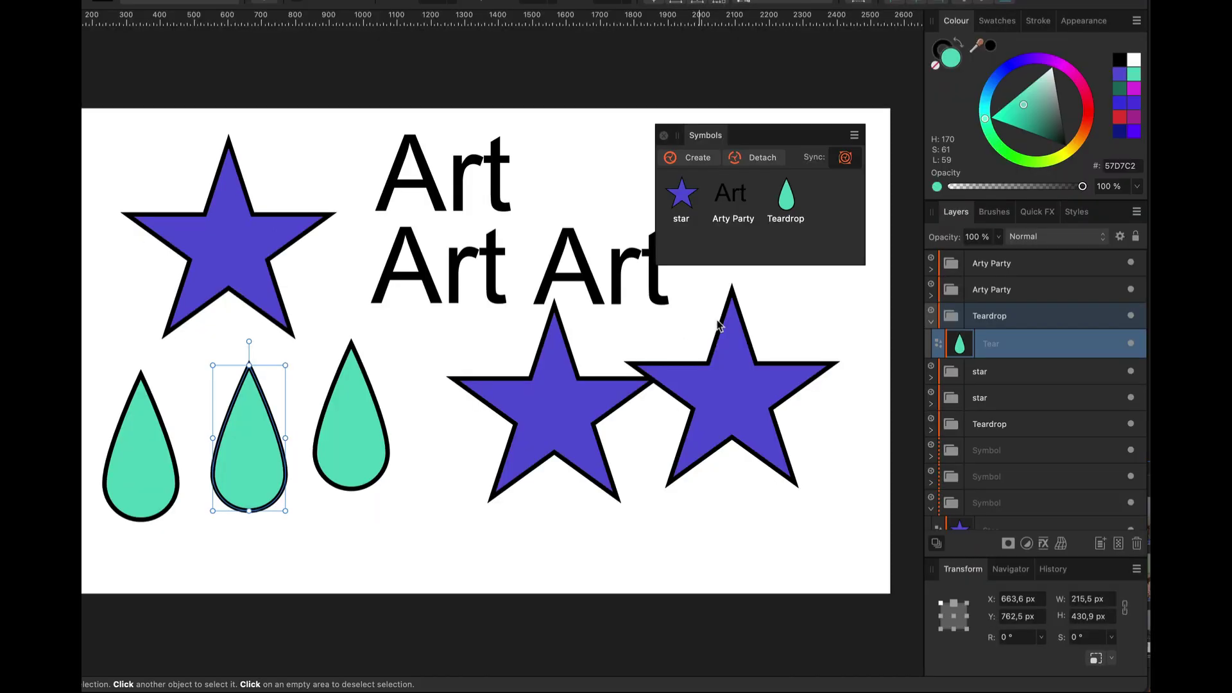
{"action": "left_click", "coordinate": [1007, 152]}
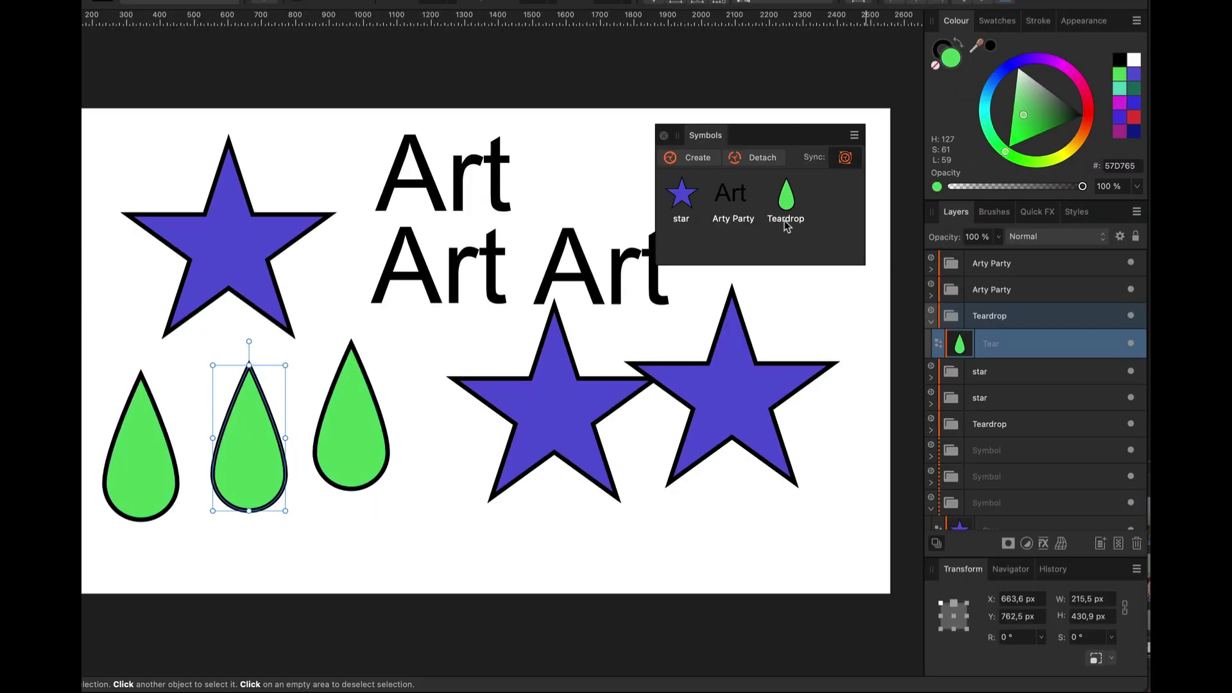
Apply a 3D effect with 100% opacity and a 30 px radius to the middle teardrop's Tear shape
{"action": "left_click", "coordinate": [1045, 214]}
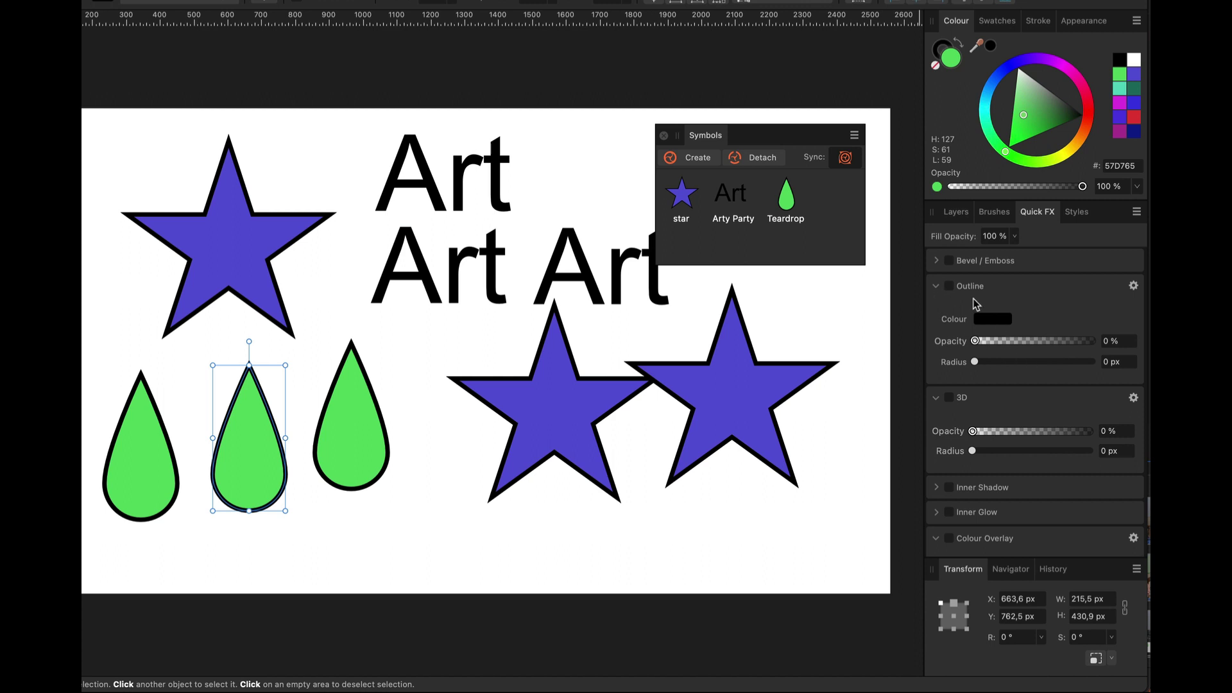
{"action": "left_click", "coordinate": [950, 399]}
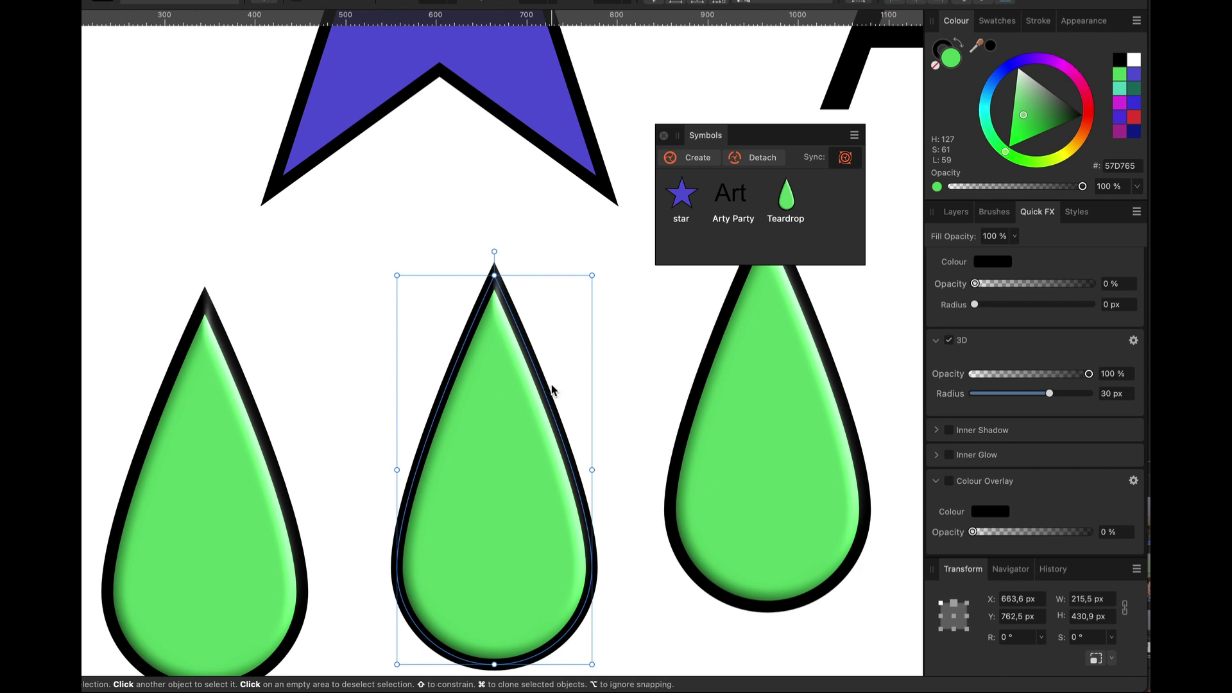
Add a purple #A100FF Outer Glow with some noise, 100% opacity and a 29 px radius to the Tear shape
{"action": "scroll", "coordinate": [1014, 487], "scroll_direction": "down", "scroll_amount": 3}
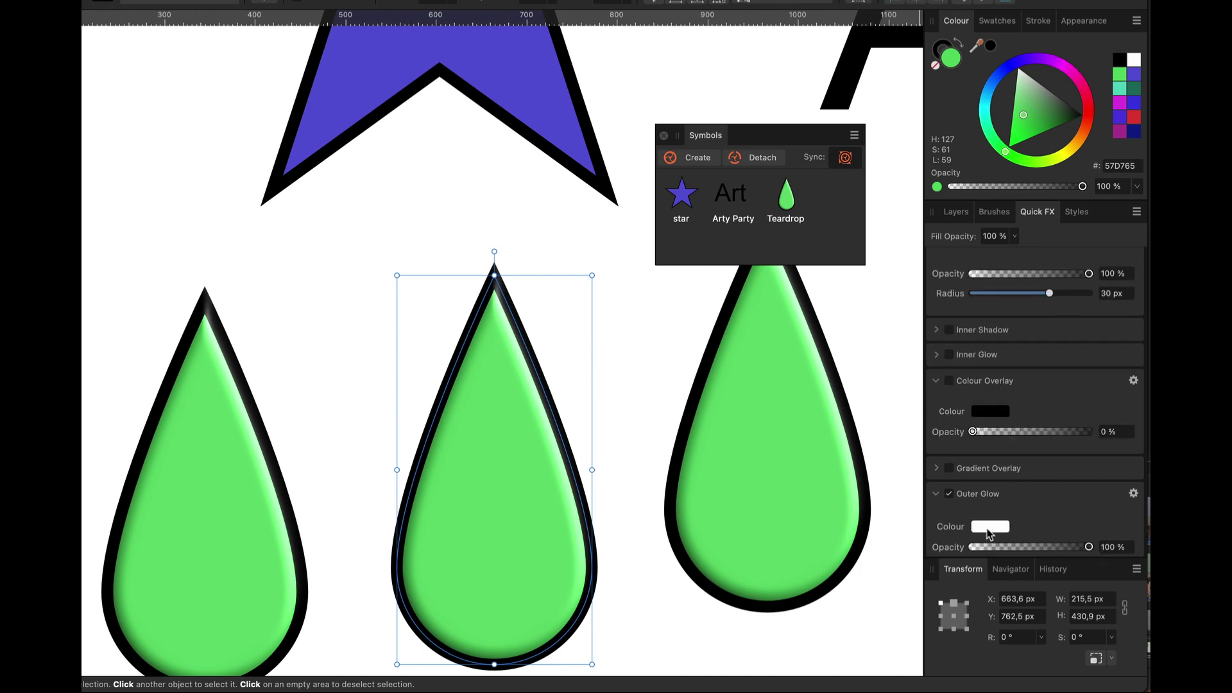
{"action": "left_click", "coordinate": [988, 529]}
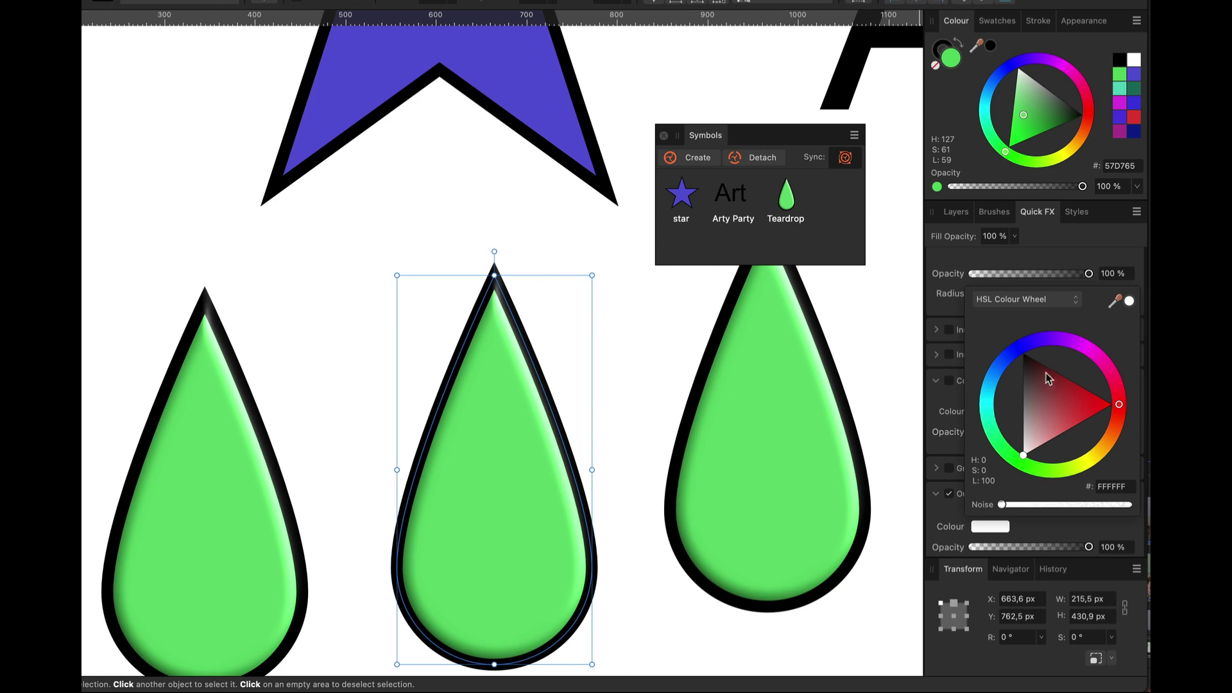
{"action": "left_click", "coordinate": [1063, 341]}
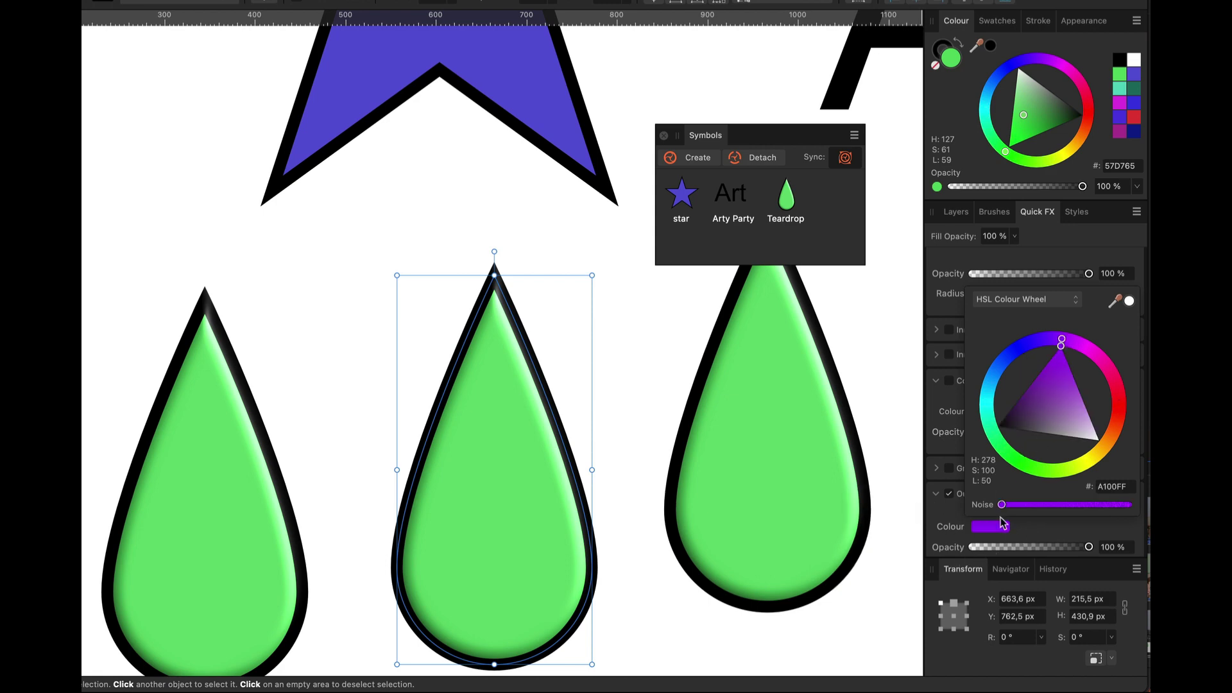
{"action": "left_click_drag", "start_coordinate": [1002, 504], "coordinate": [1044, 506]}
{"action": "scroll", "coordinate": [1033, 554], "scroll_direction": "down", "scroll_amount": 2}
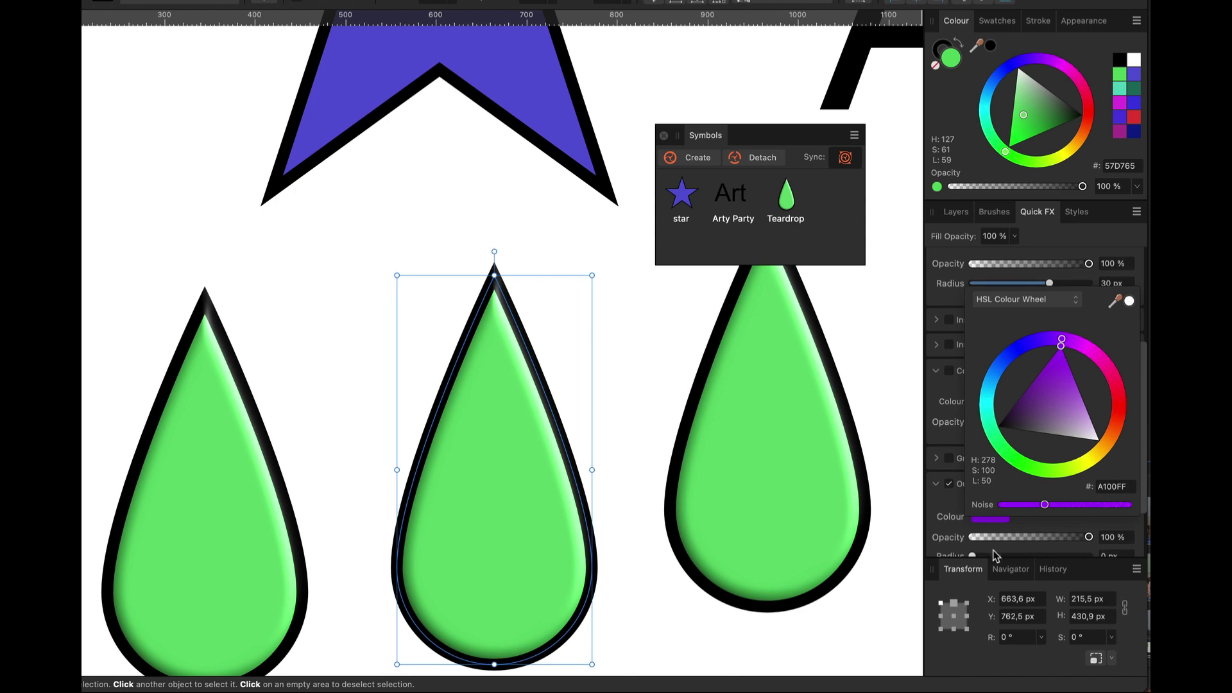
{"action": "scroll", "coordinate": [996, 556], "scroll_direction": "down", "scroll_amount": 3}
{"action": "left_click_drag", "start_coordinate": [972, 530], "coordinate": [1047, 531]}
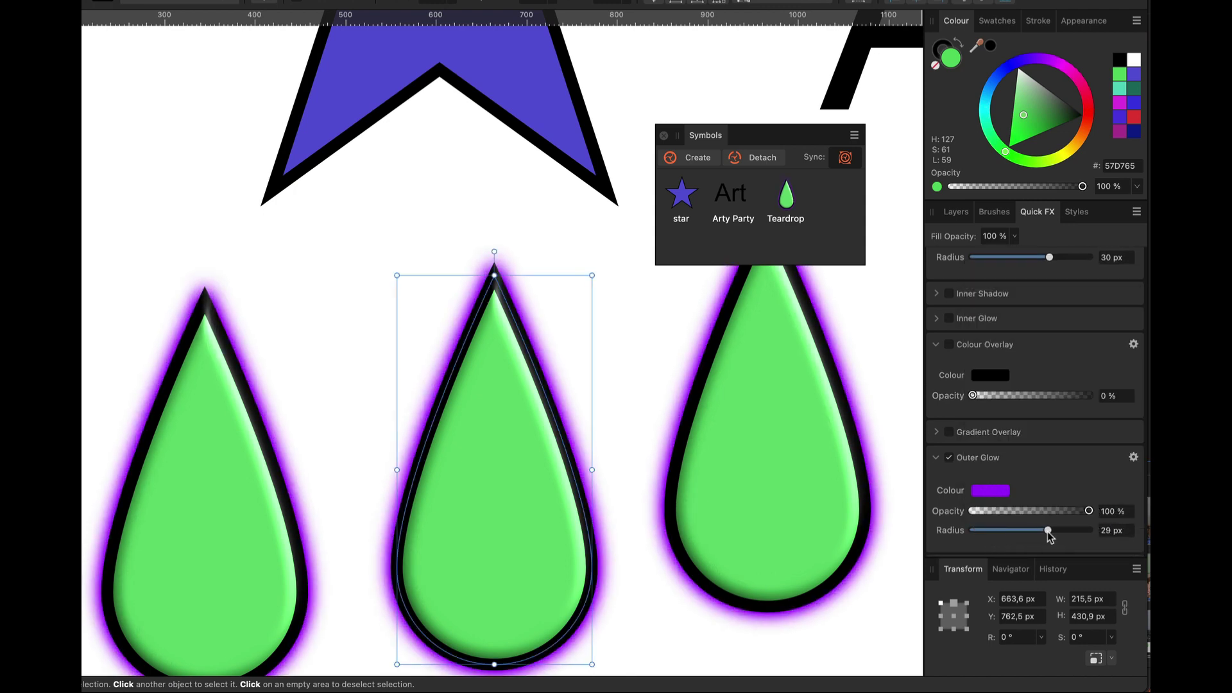
{"action": "scroll", "coordinate": [1047, 532], "scroll_direction": "down", "scroll_amount": 3}
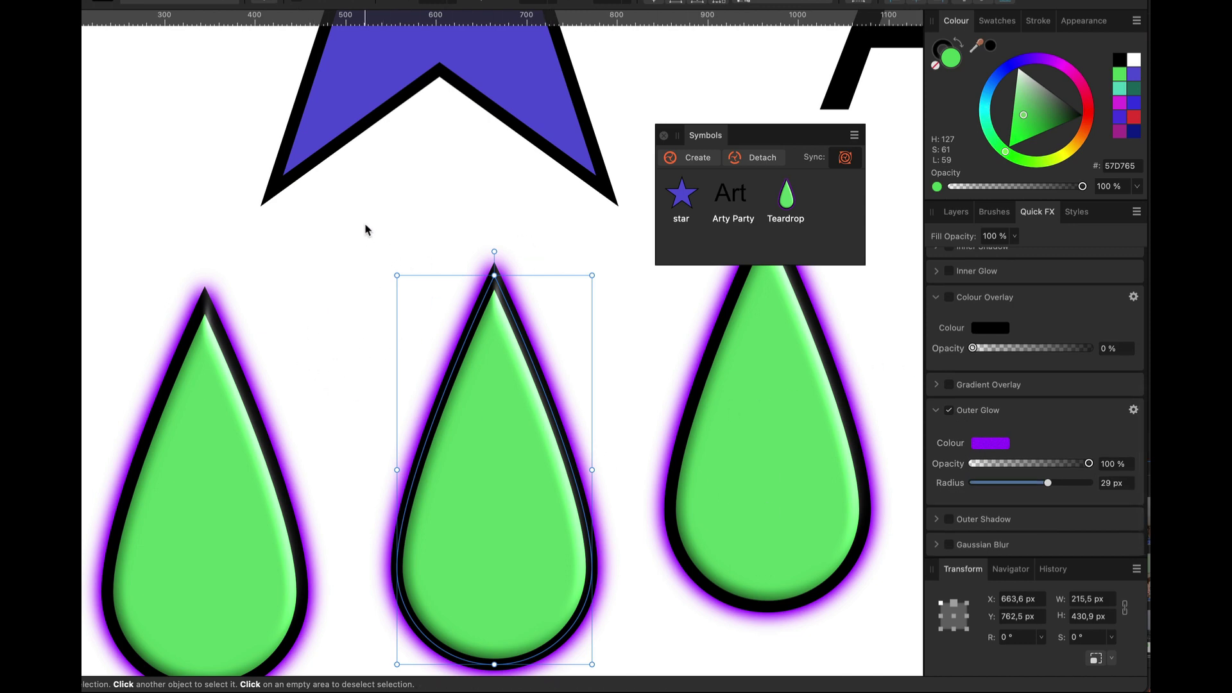
Resize the middle Teardrop instance as a whole to about 198 × 270 px and move it upwards
{"action": "left_click", "coordinate": [955, 213]}
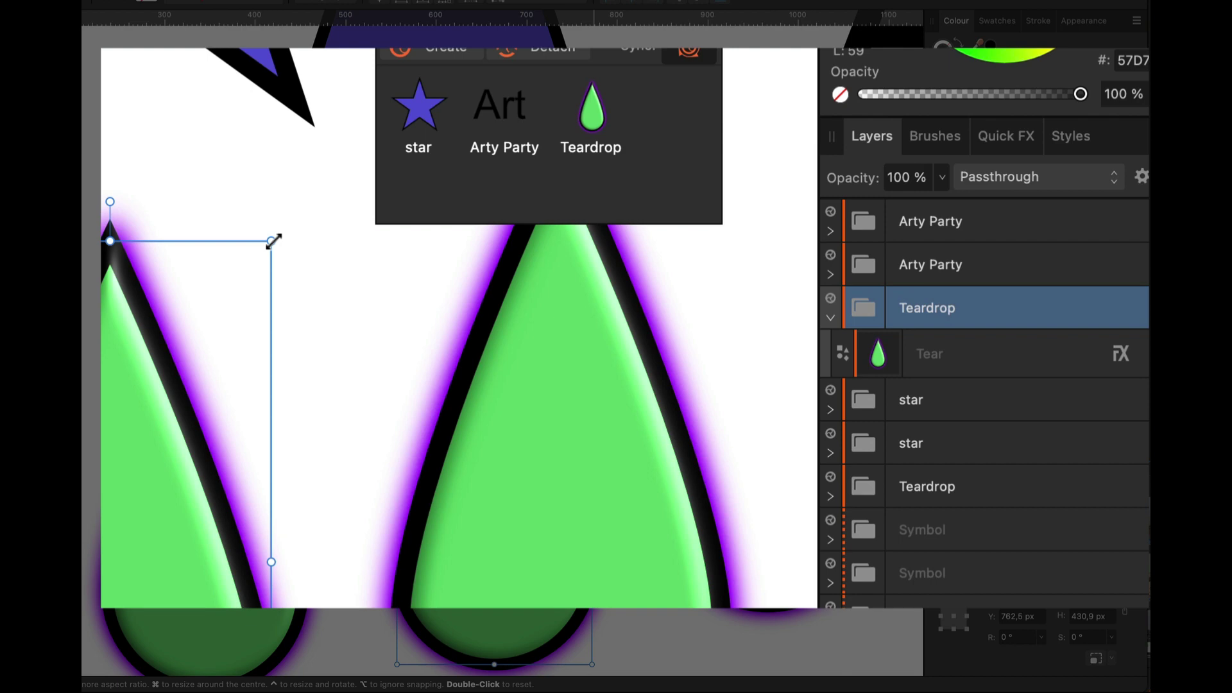
{"action": "left_click_drag", "start_coordinate": [274, 242], "coordinate": [196, 444]}
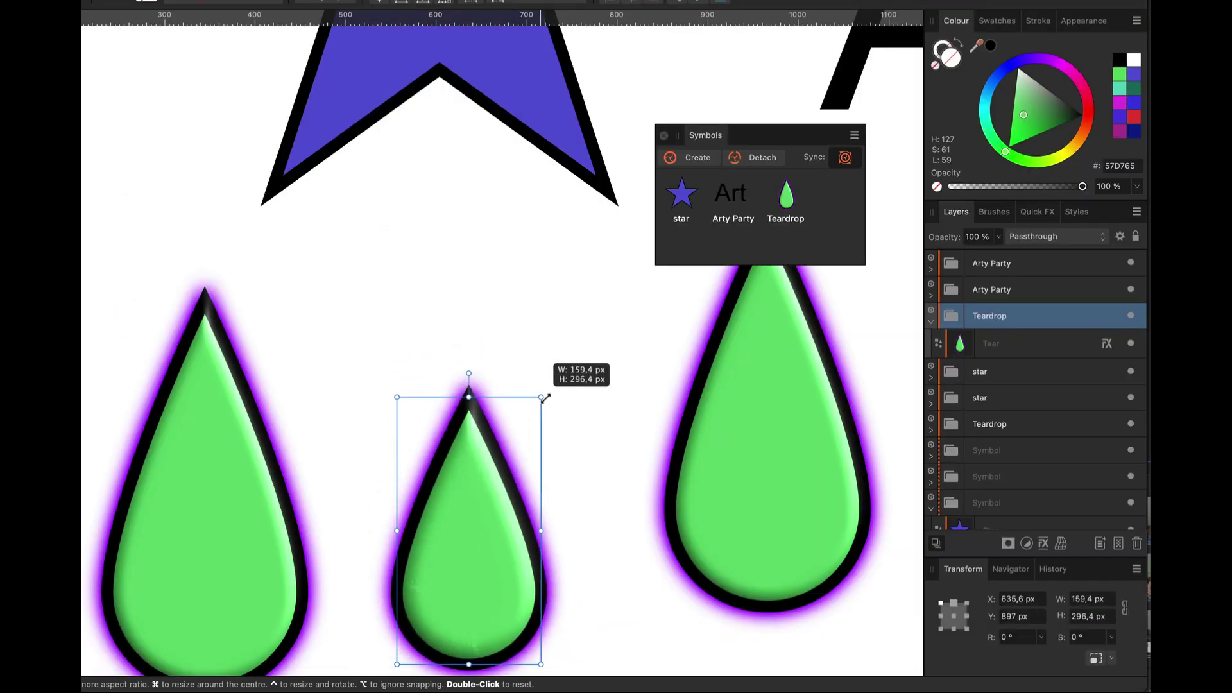
{"action": "left_click_drag", "start_coordinate": [545, 398], "coordinate": [577, 421]}
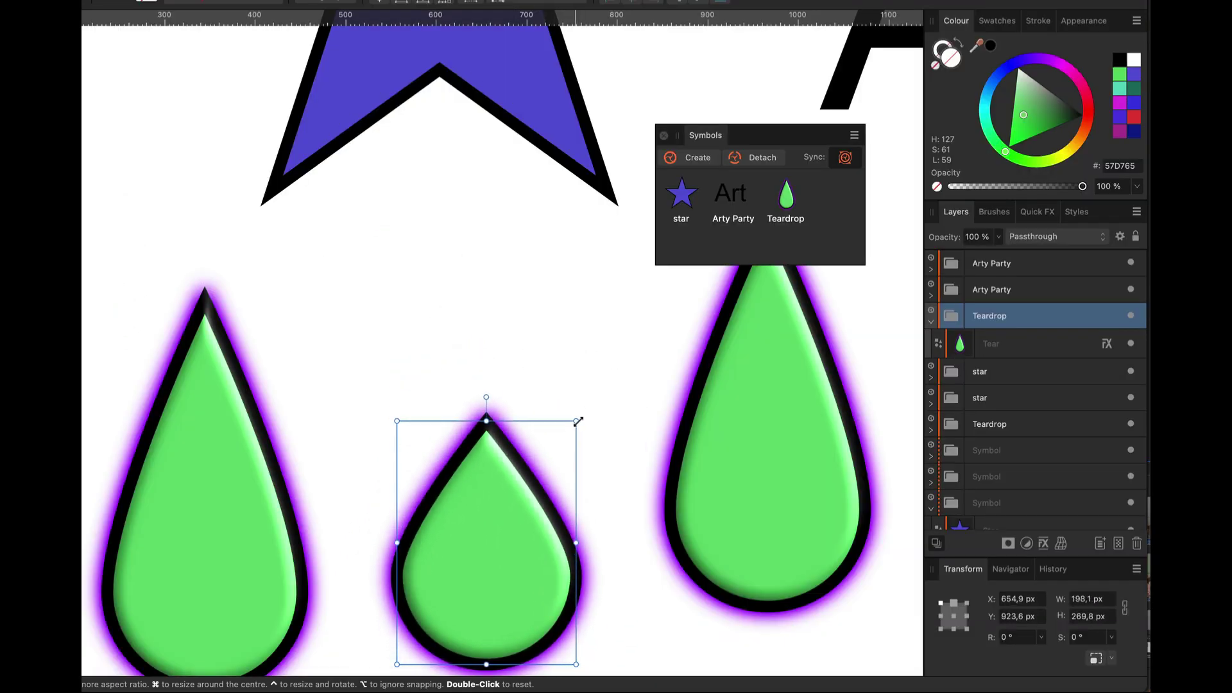
{"action": "left_click_drag", "start_coordinate": [489, 503], "coordinate": [490, 372]}
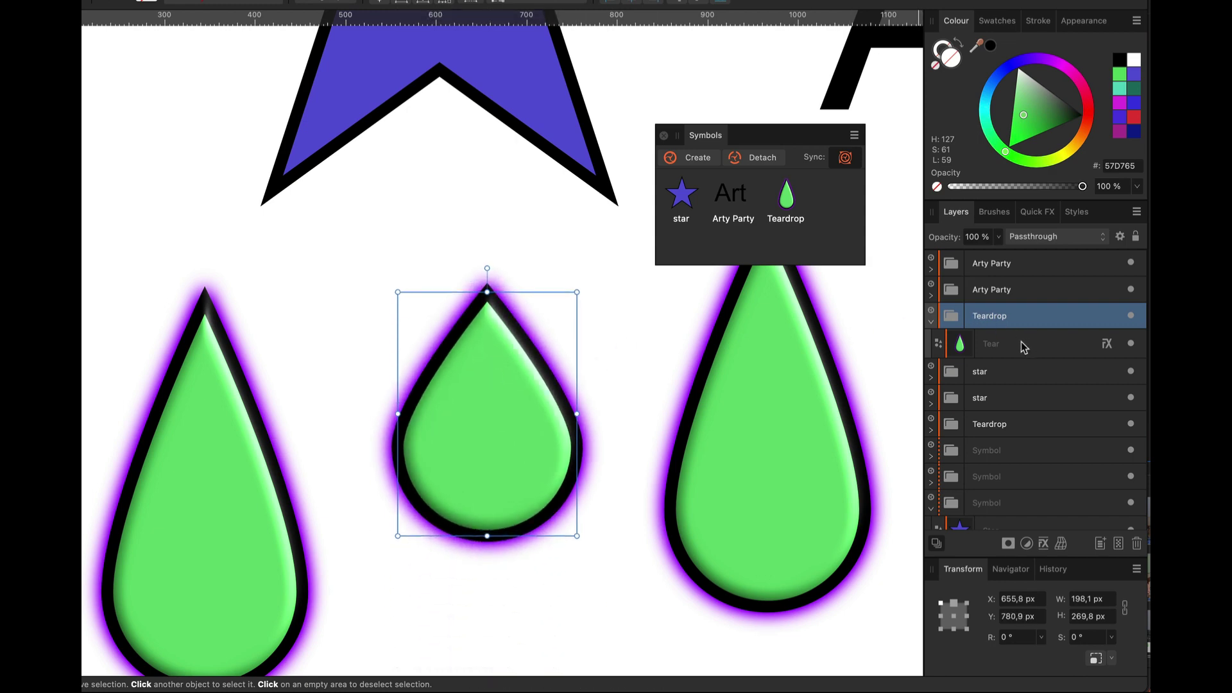
Rotate the Tear shape inside the middle teardrop instance, ending at about -0.2°
{"action": "left_click", "coordinate": [1022, 343]}
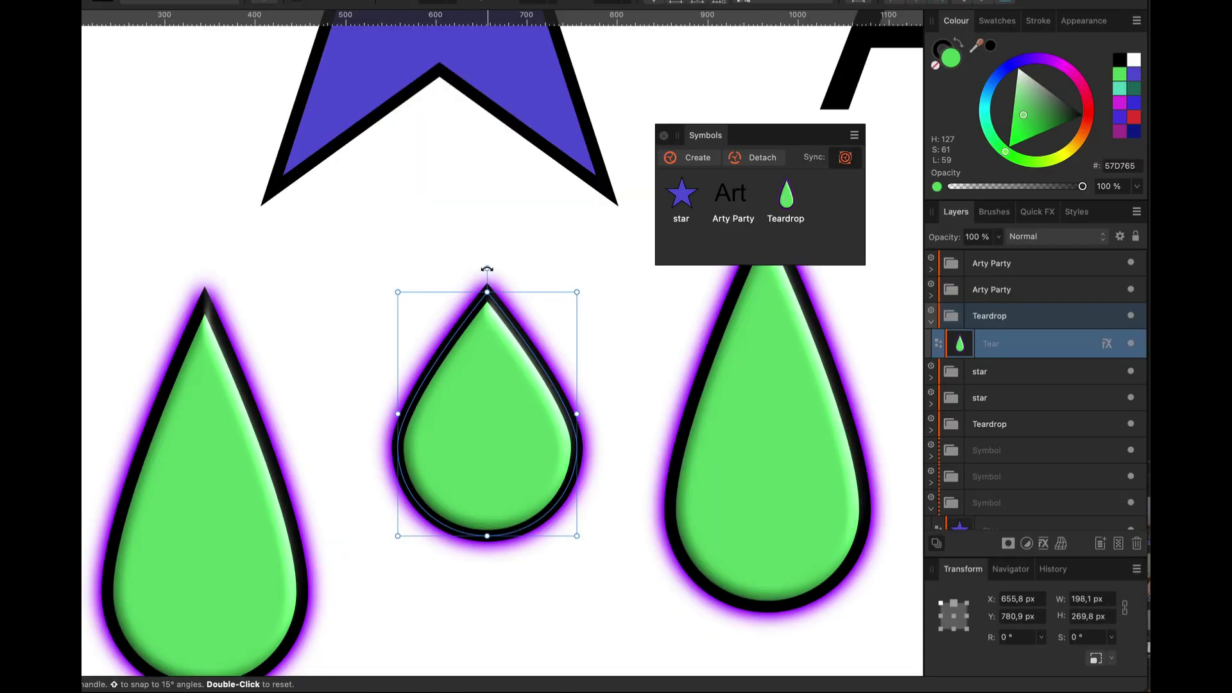
{"action": "left_click_drag", "start_coordinate": [487, 269], "coordinate": [488, 220]}
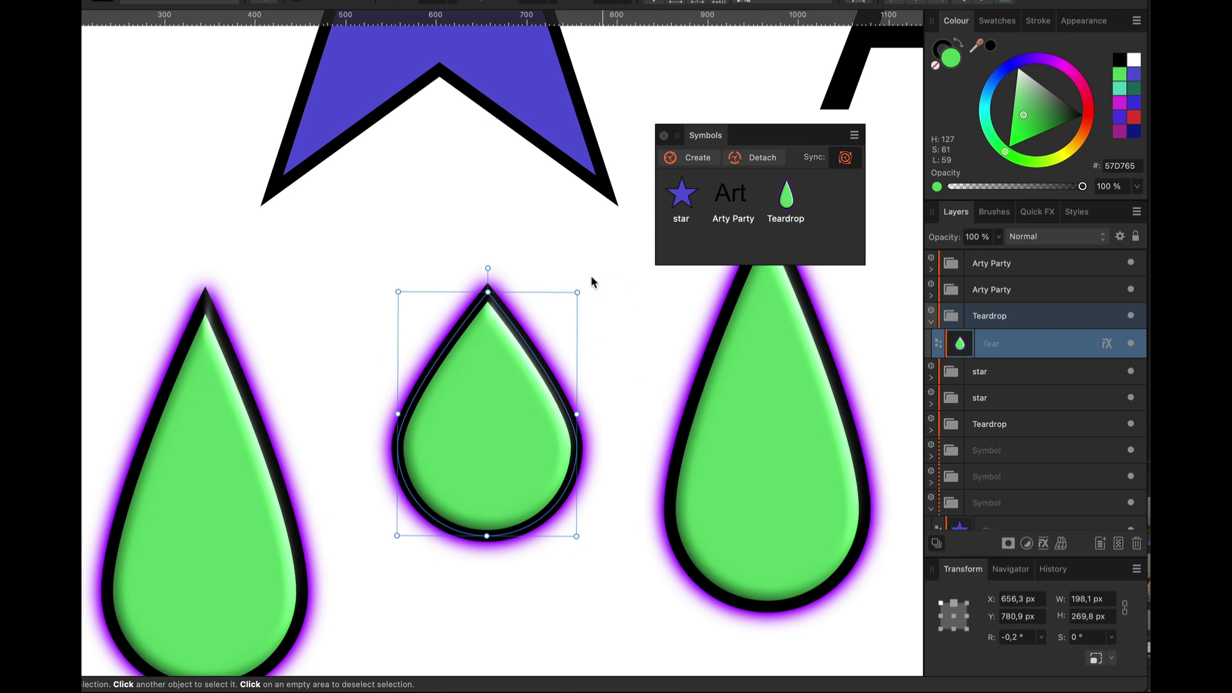
Change the fill of the Art text inside the uppermost Arty Party instance to magenta #FF00EC
{"action": "scroll", "coordinate": [462, 284], "scroll_direction": "up", "scroll_amount": 10}
{"action": "scroll", "coordinate": [462, 284], "scroll_direction": "right", "scroll_amount": 5}
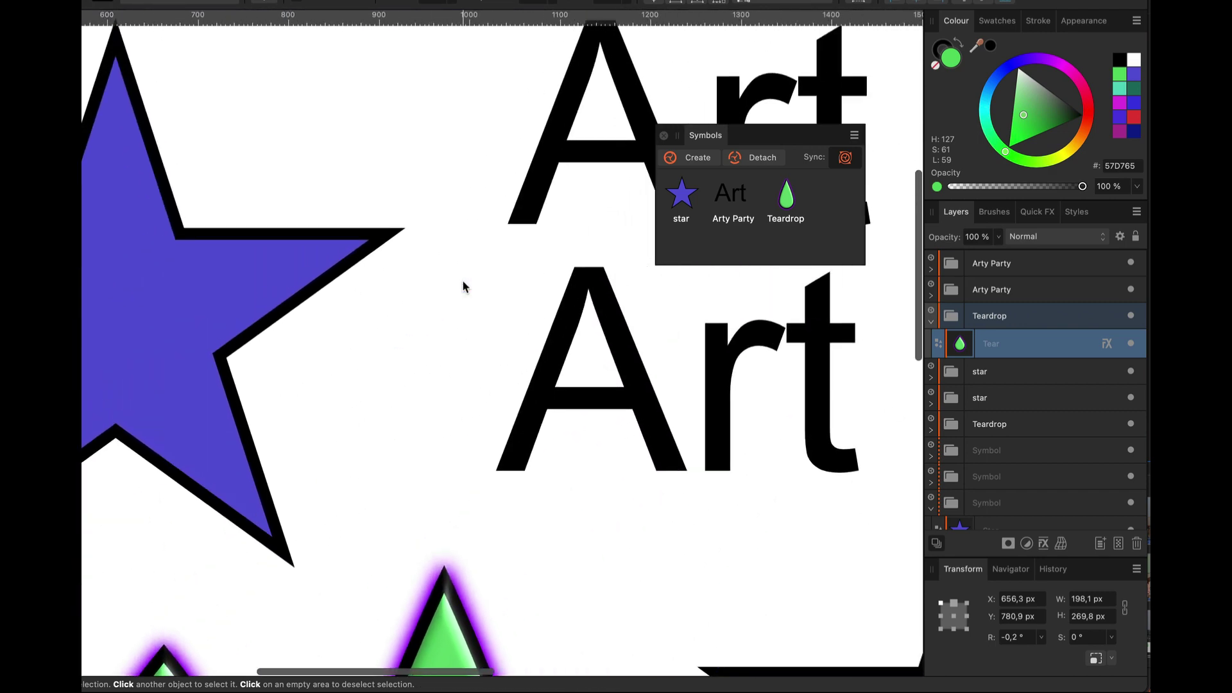
{"action": "scroll", "coordinate": [465, 286], "scroll_direction": "right", "scroll_amount": 5}
{"action": "left_click", "coordinate": [460, 175]}
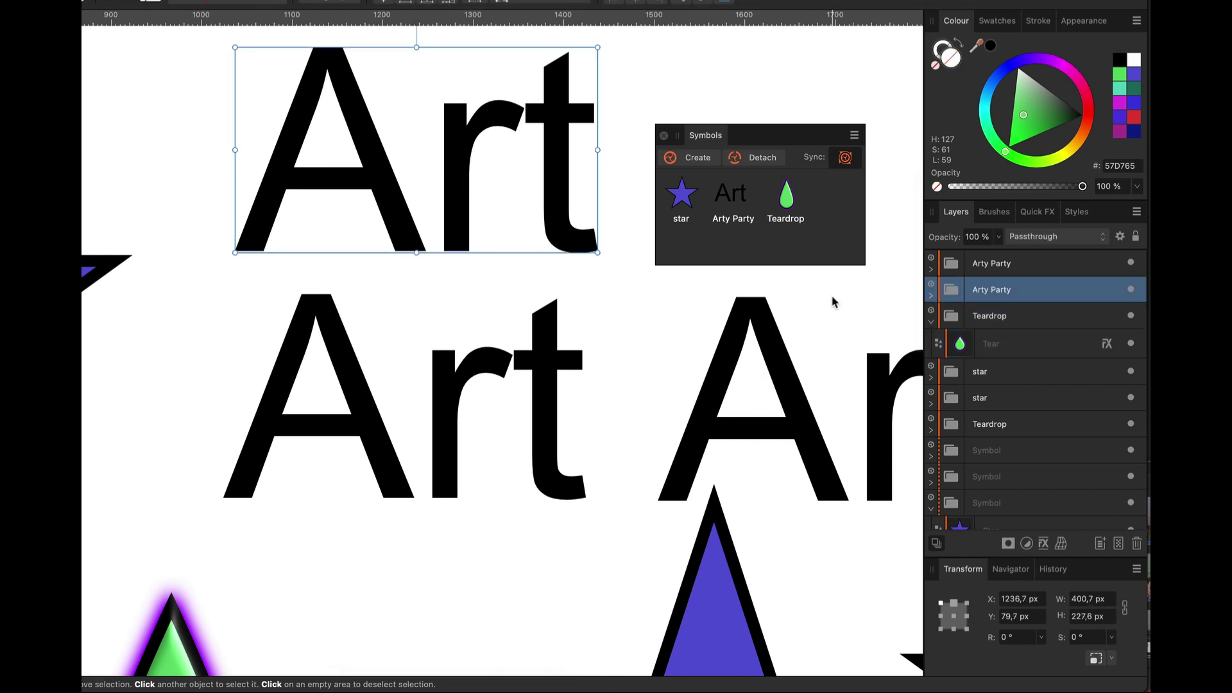
{"action": "left_click", "coordinate": [931, 296]}
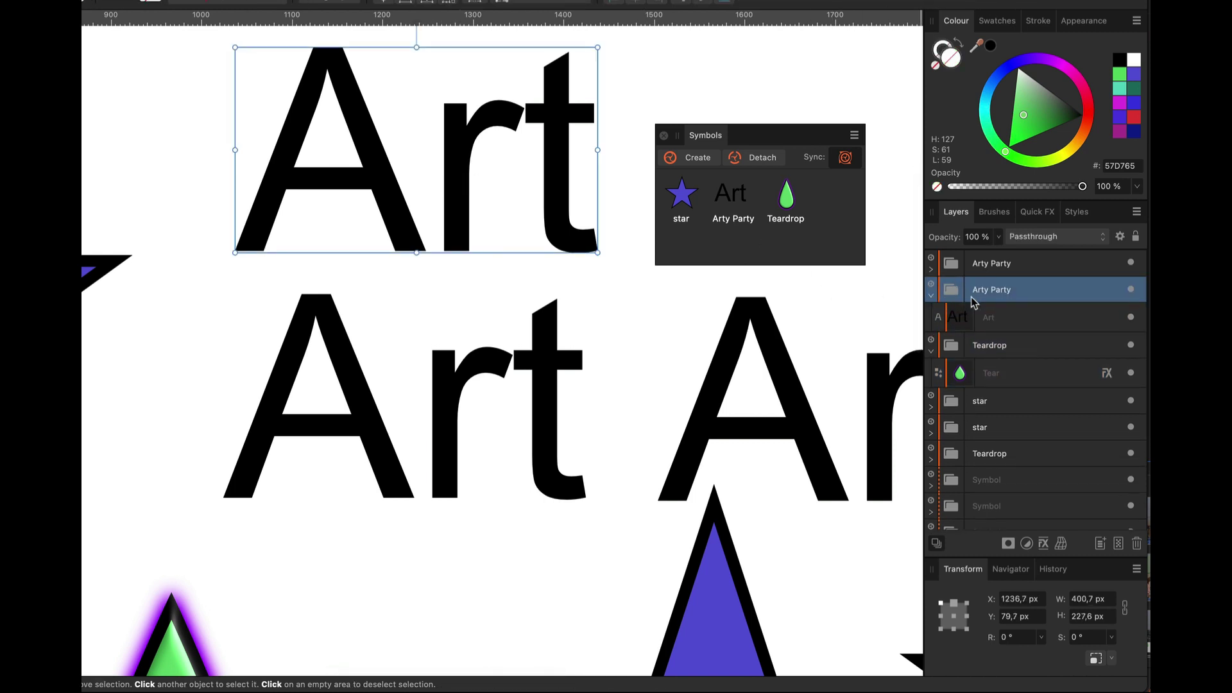
{"action": "left_click", "coordinate": [992, 326]}
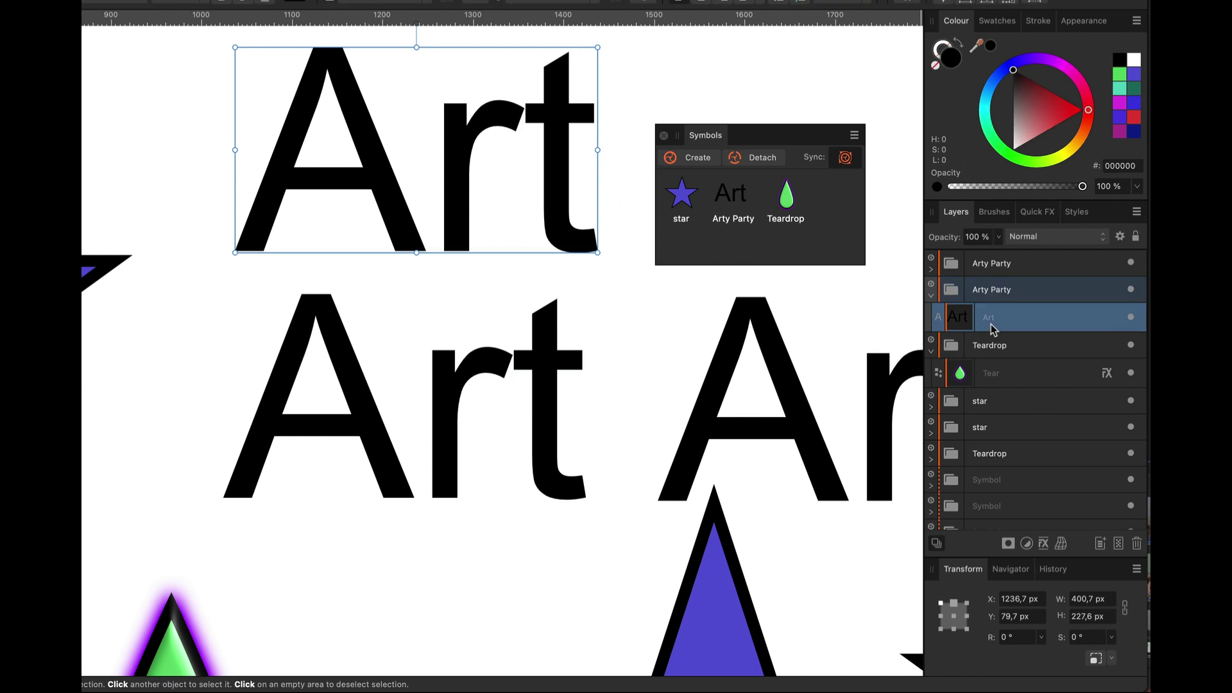
{"action": "left_click_drag", "start_coordinate": [1083, 140], "coordinate": [1070, 71]}
{"action": "left_click", "coordinate": [1065, 70]}
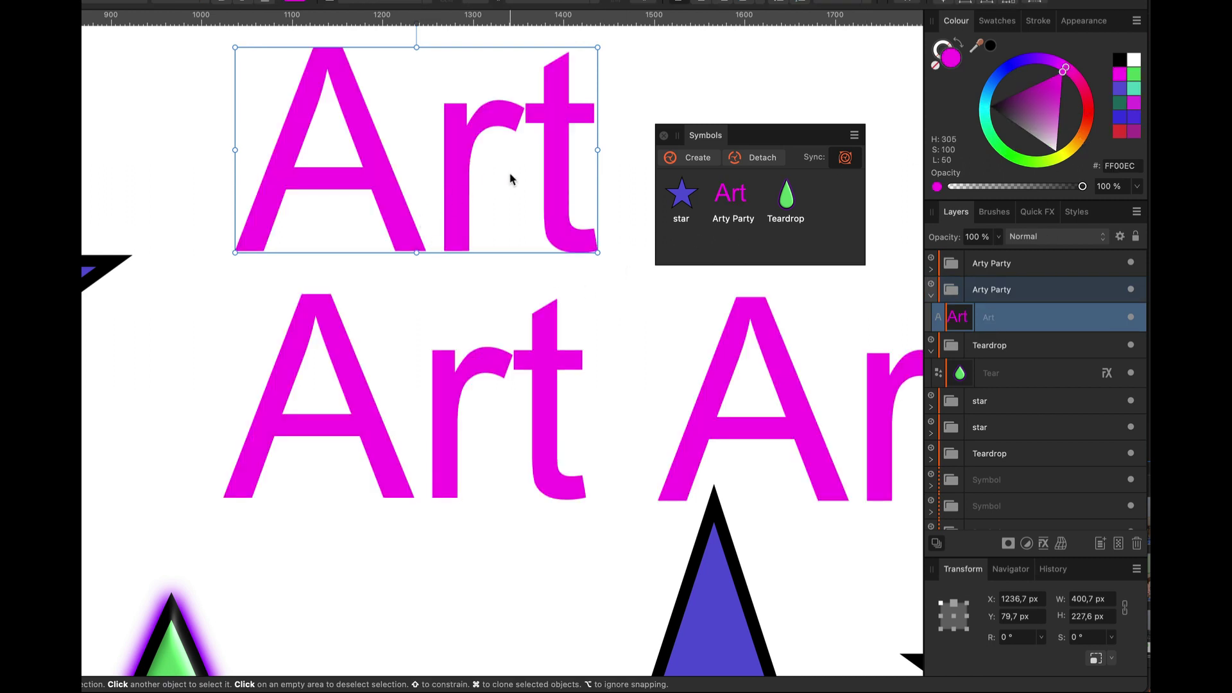
Extend the text inside the uppermost Arty Party instance to read "Art party"
{"action": "scroll", "coordinate": [511, 178], "scroll_direction": "up", "scroll_amount": 5}
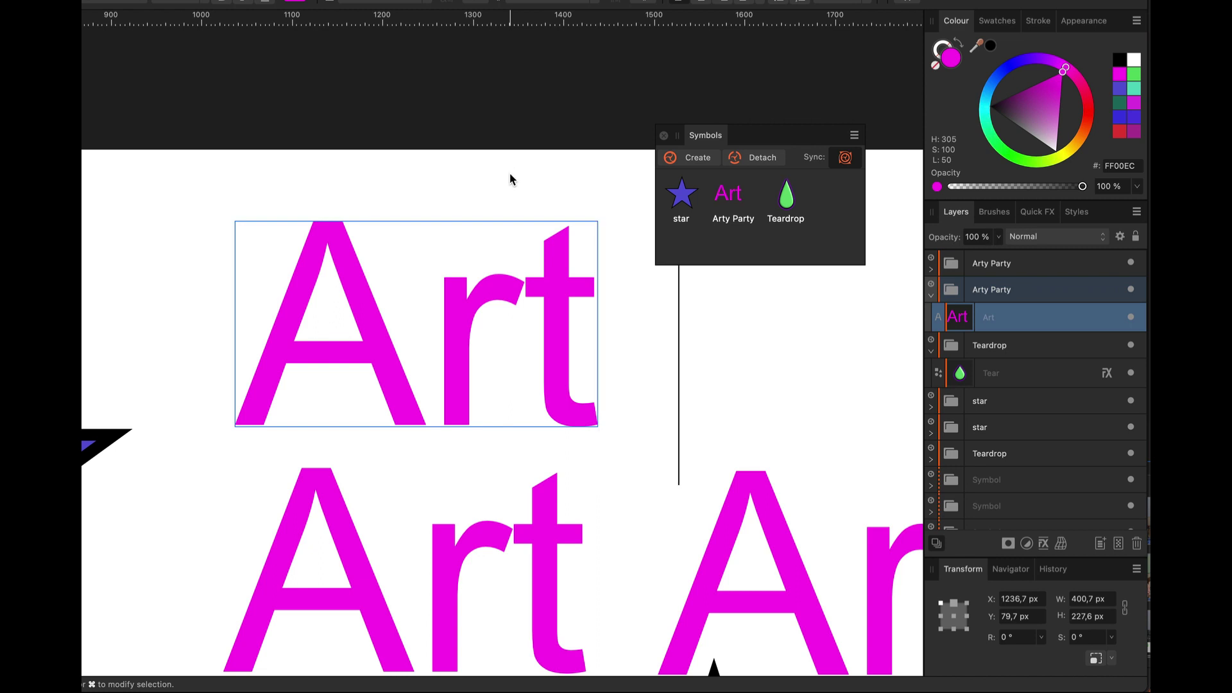
{"action": "type", "text": "party"}
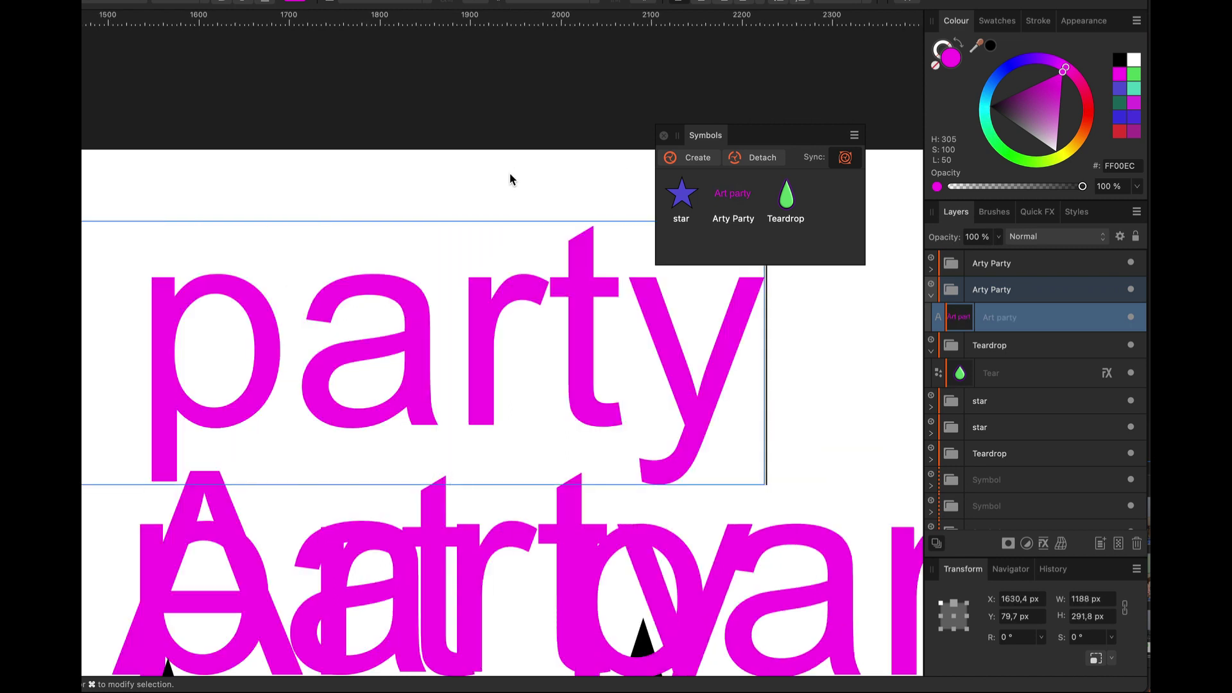
{"action": "key", "text": "Escape"}
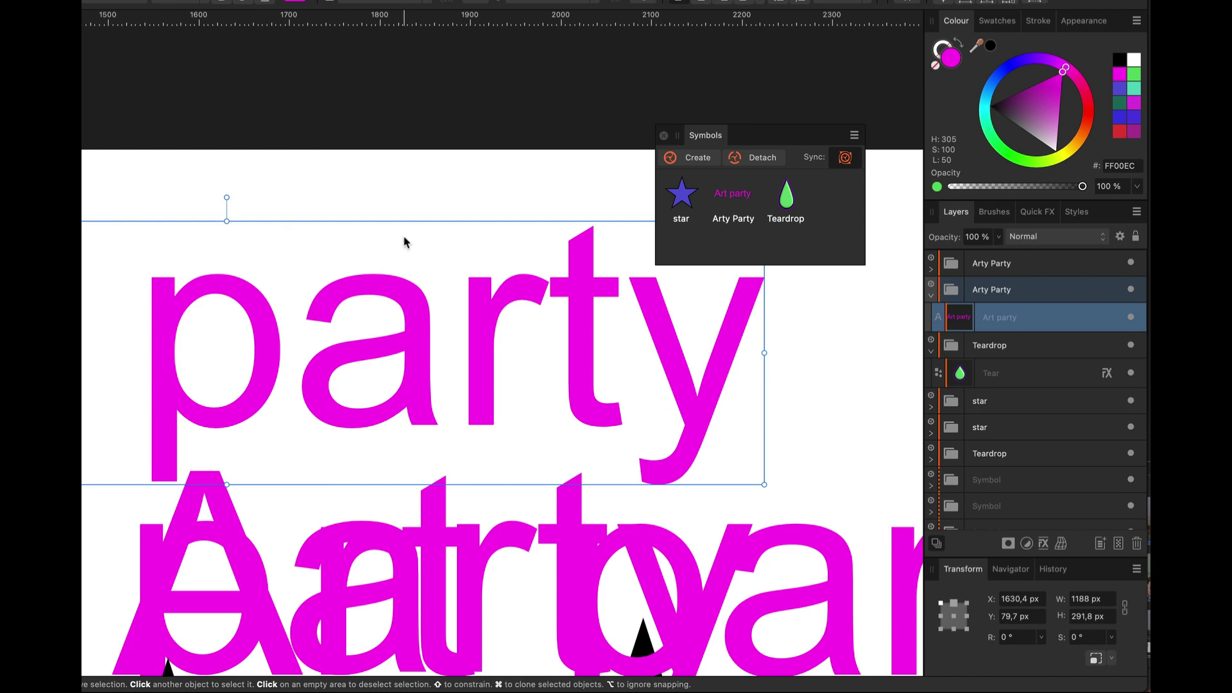
Scale down the "Art party" text inside the uppermost instance to about 100.5 pt
{"action": "scroll", "coordinate": [402, 233], "scroll_direction": "down", "scroll_amount": 5}
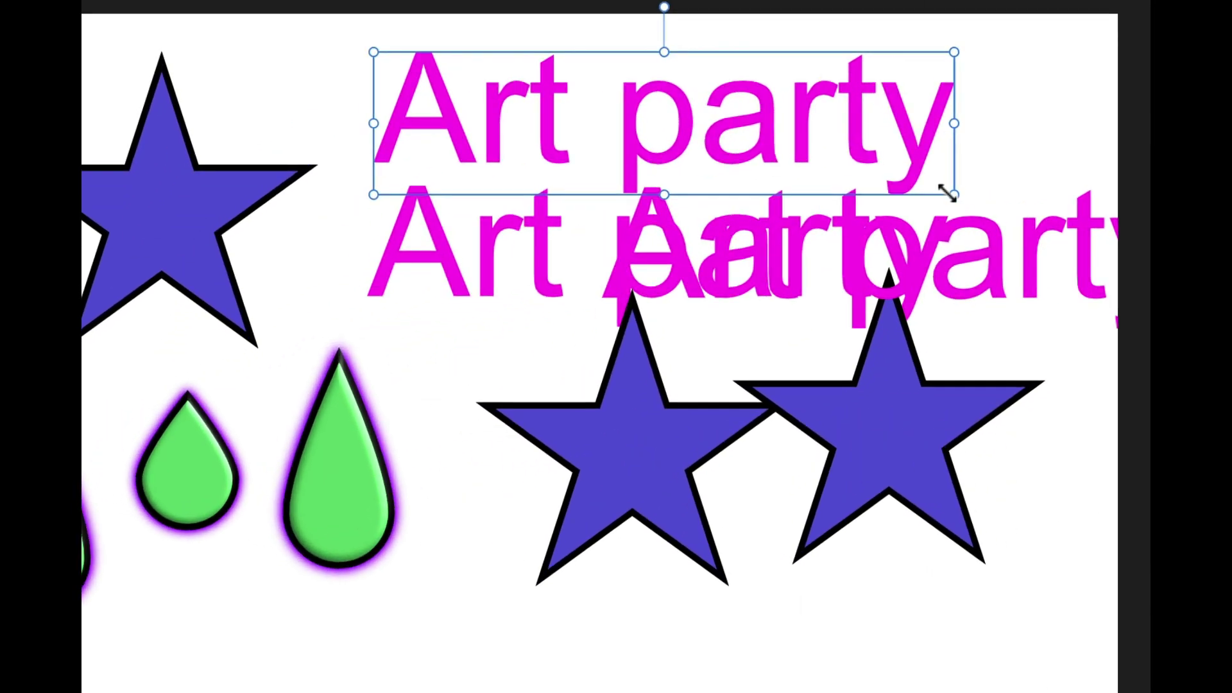
{"action": "left_click_drag", "start_coordinate": [507, 306], "coordinate": [412, 294]}
{"action": "left_click_drag", "start_coordinate": [776, 169], "coordinate": [537, 159]}
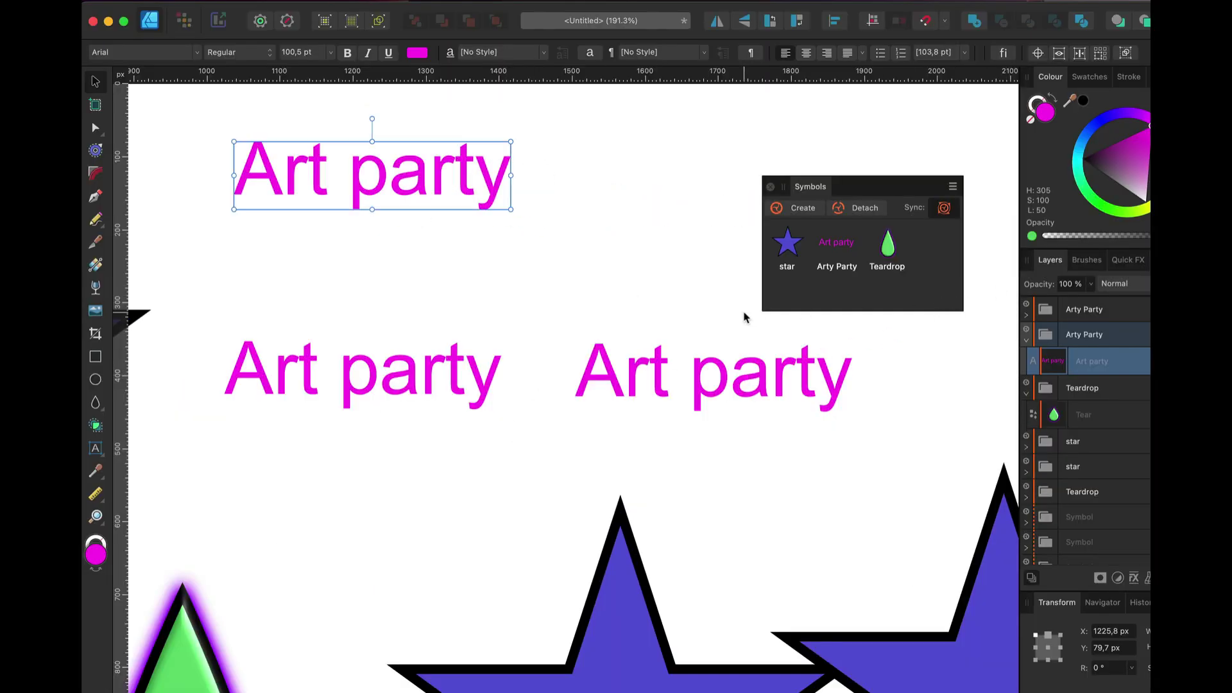
Change the font of the "Art party" text to Arial Black
{"action": "left_click", "coordinate": [198, 52]}
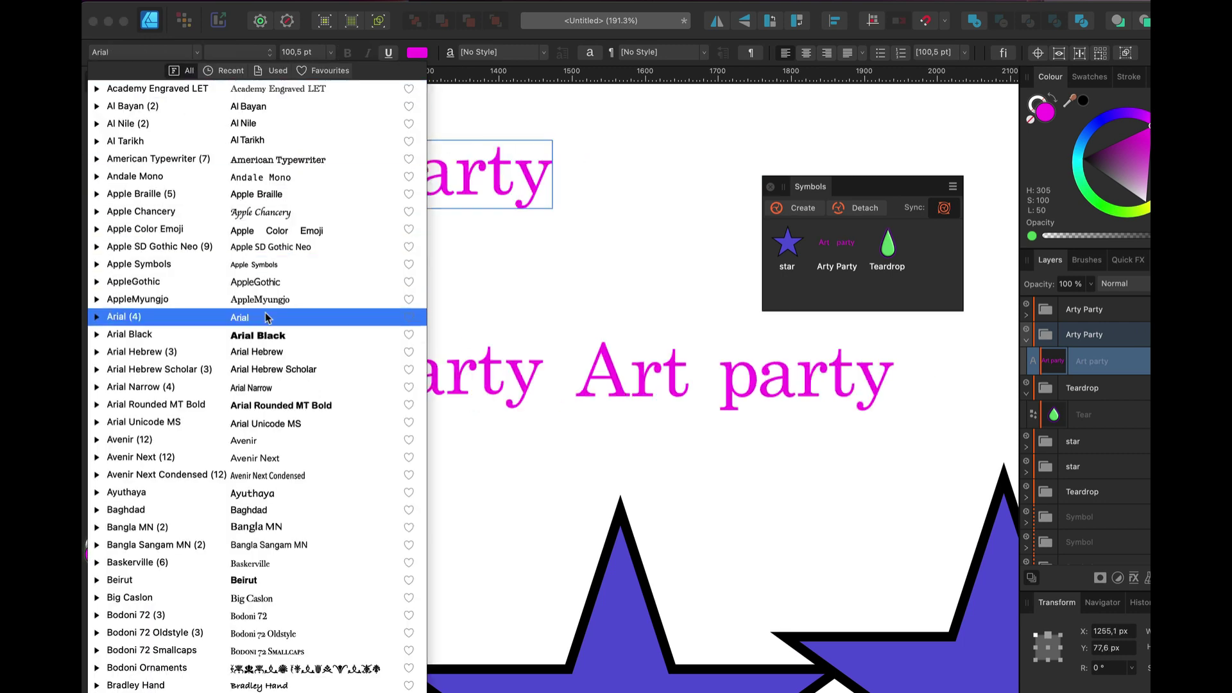
{"action": "left_click", "coordinate": [278, 335]}
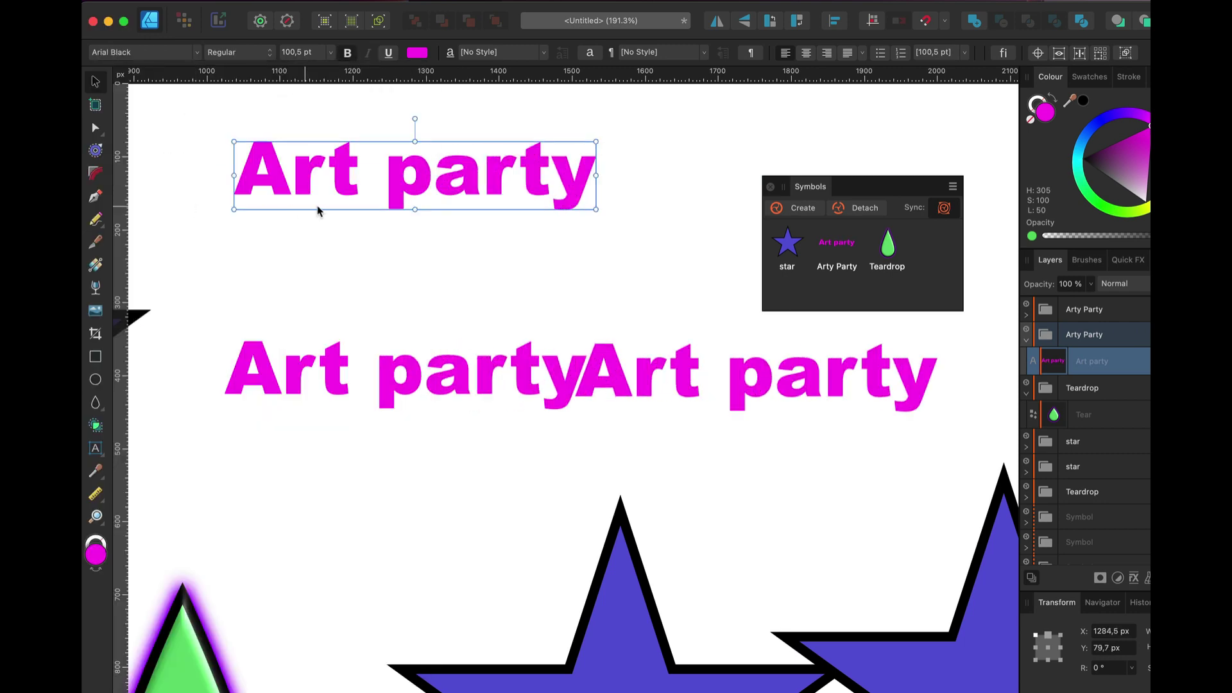
Move the original "Art party" instance up and to the left, clear of its neighbouring instance
{"action": "left_click", "coordinate": [410, 325]}
{"action": "left_click_drag", "start_coordinate": [494, 365], "coordinate": [455, 286]}
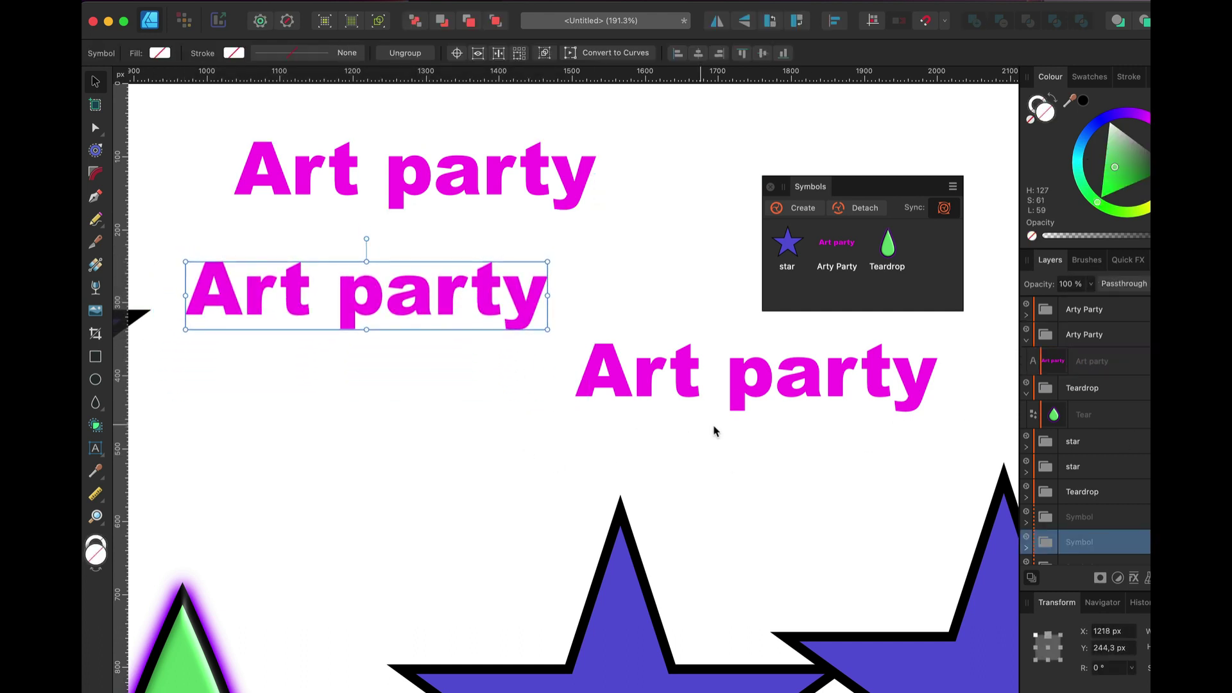
{"action": "scroll", "coordinate": [1136, 475], "scroll_direction": "down", "scroll_amount": 2}
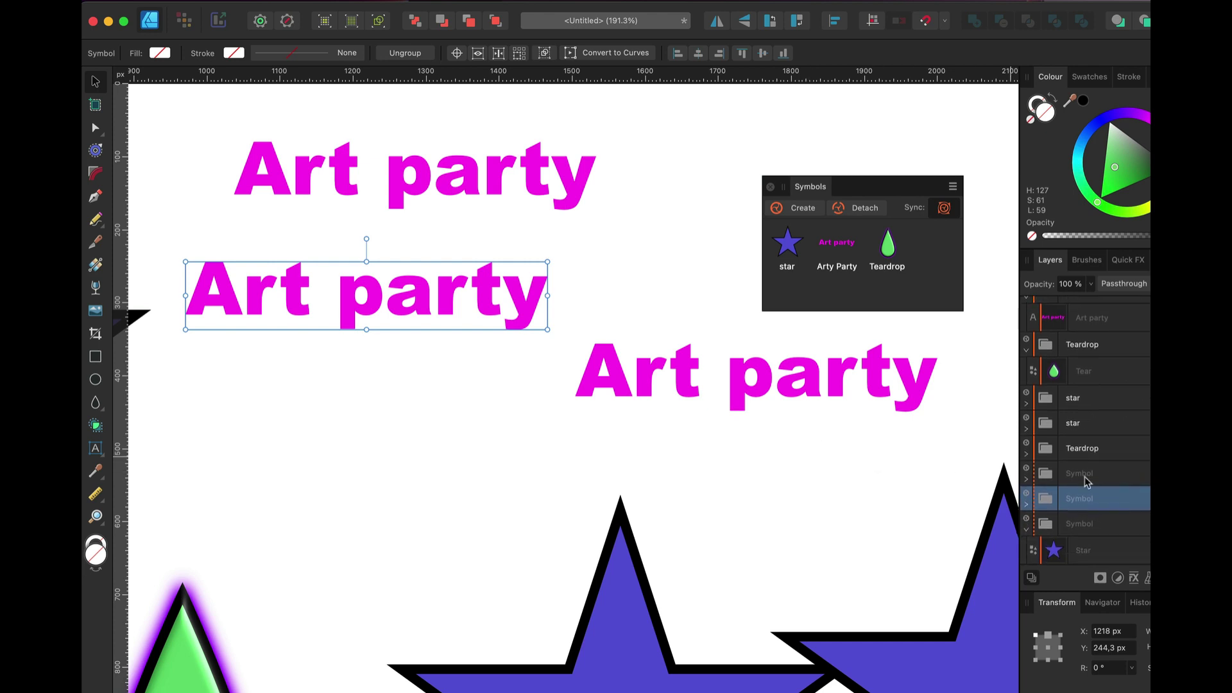
Recolour the "Art party" text inside the selected symbol instance to blue, about H 236, S 100, L 50
{"action": "left_click", "coordinate": [1027, 506]}
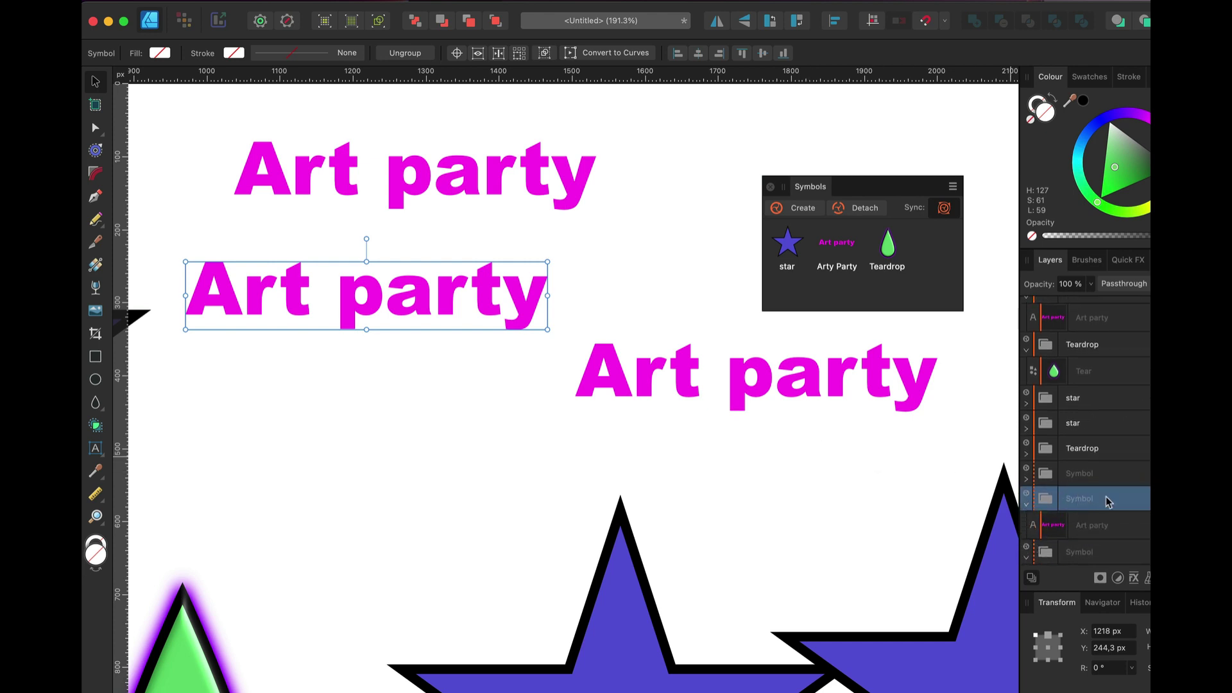
{"action": "left_click", "coordinate": [1067, 532]}
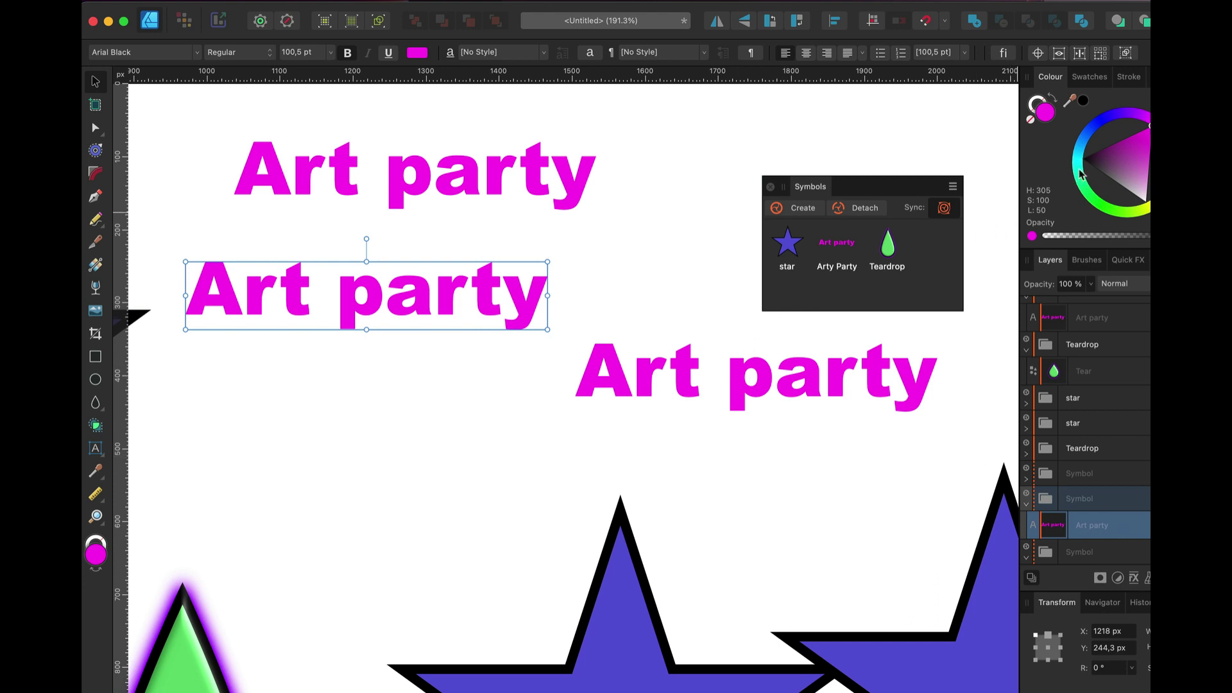
{"action": "left_click", "coordinate": [1102, 127]}
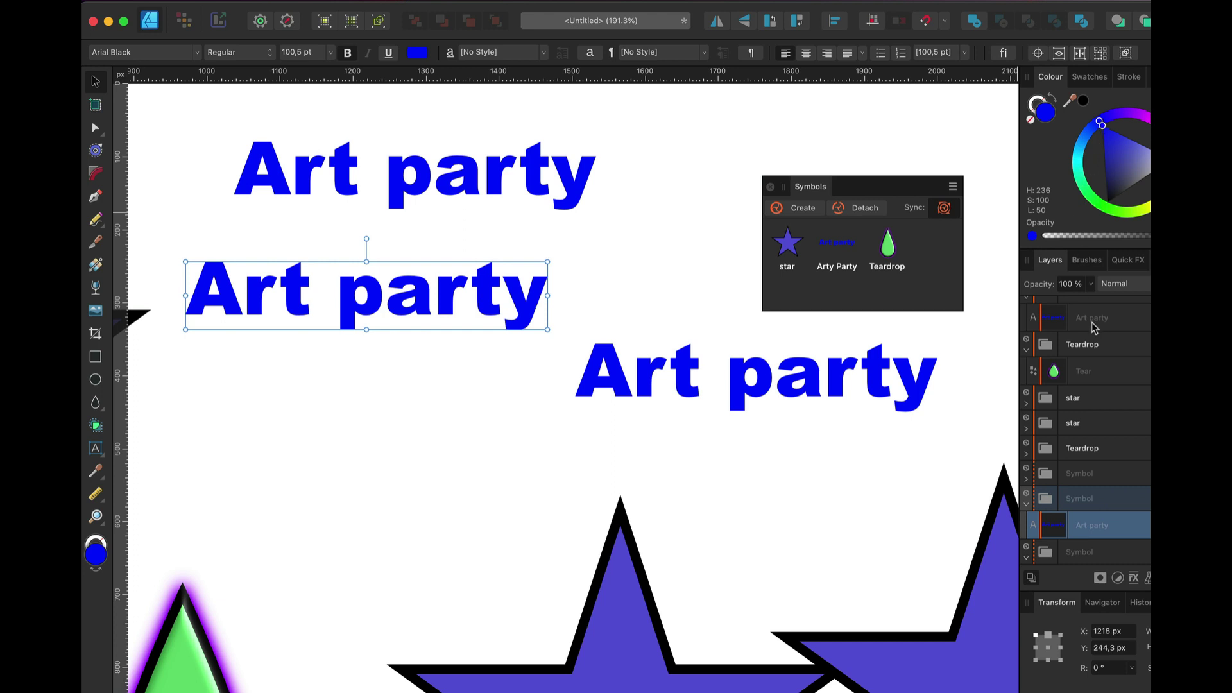
Add an outer shadow to the "Art party" text with a radius of about 8.1 px and an offset of about 9.5 px
{"action": "left_click", "coordinate": [1128, 260]}
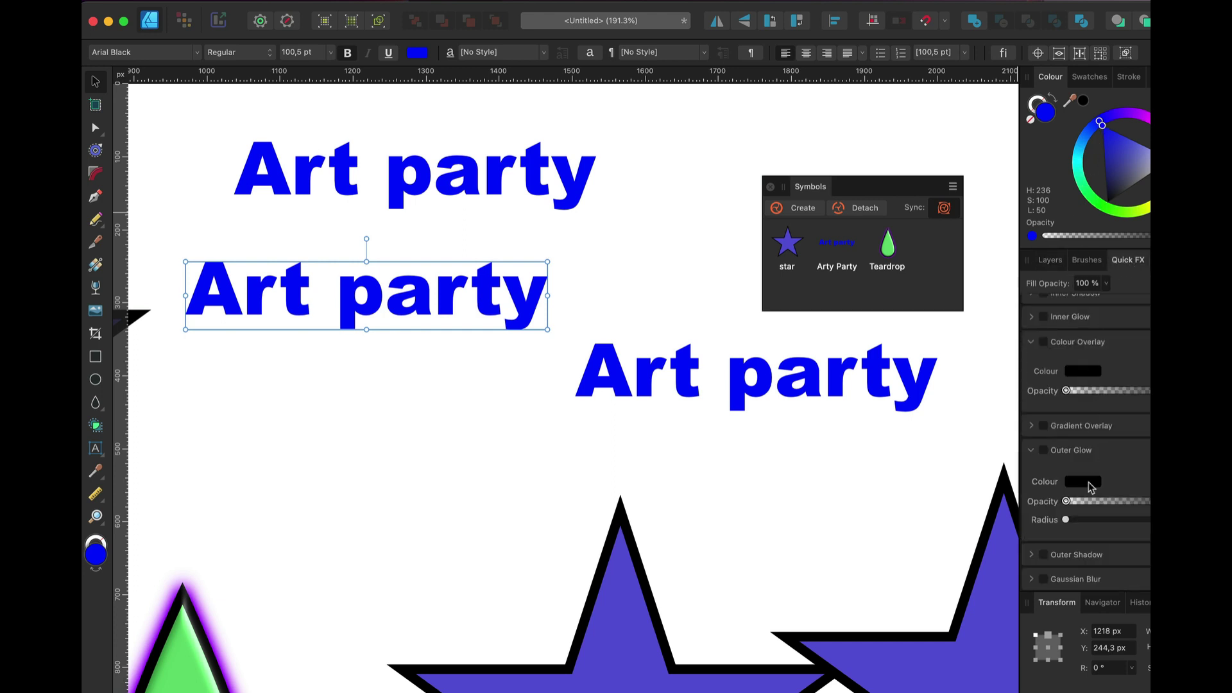
{"action": "left_click", "coordinate": [1031, 343]}
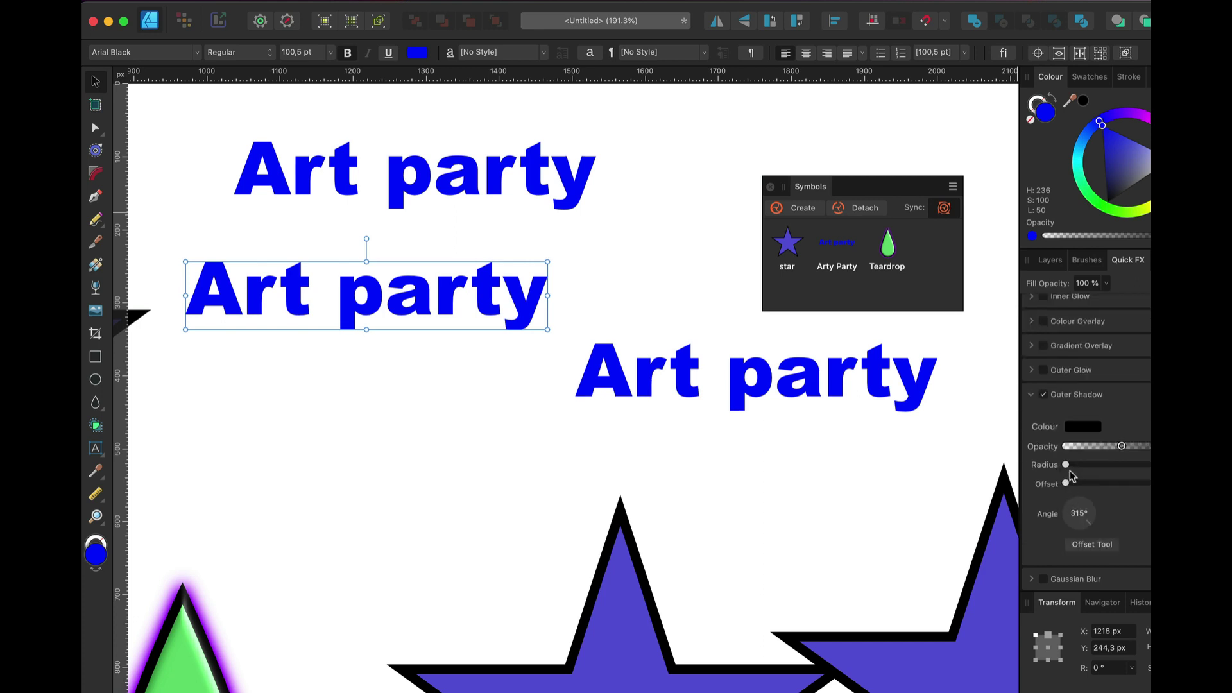
{"action": "left_click_drag", "start_coordinate": [1065, 487], "coordinate": [1149, 446]}
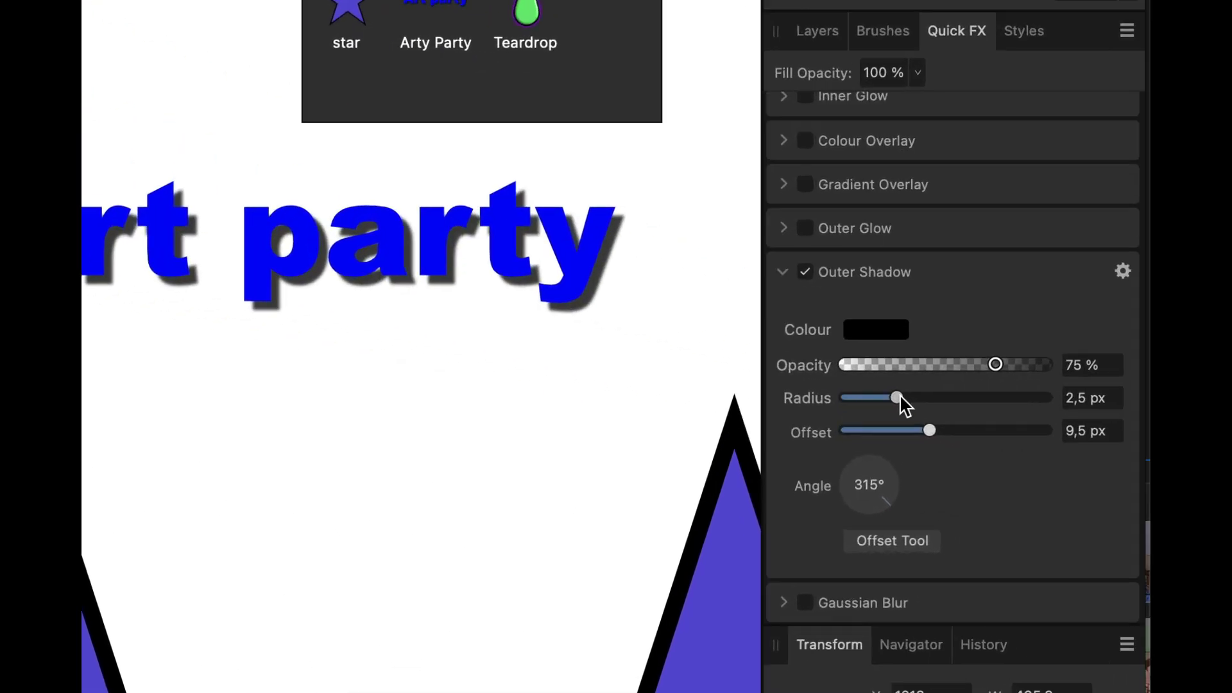
{"action": "left_click_drag", "start_coordinate": [1097, 469], "coordinate": [1112, 470]}
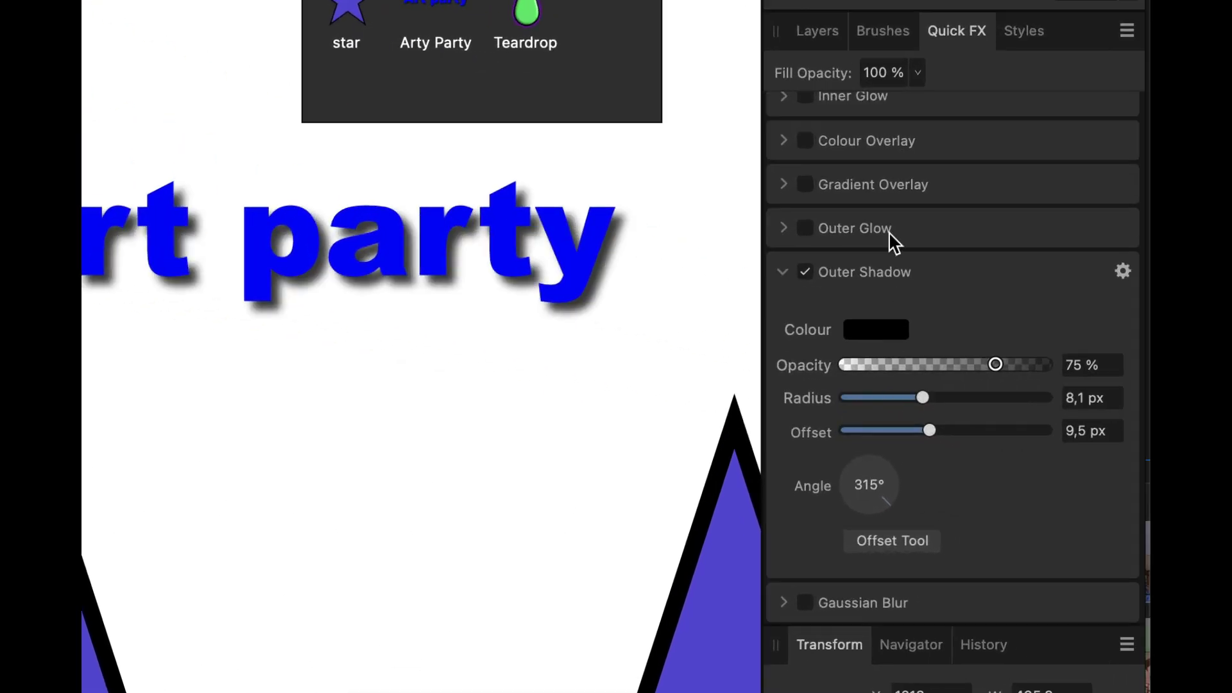
Add a white outline effect to the "Art party" text with a radius of about 1.6 px
{"action": "scroll", "coordinate": [922, 241], "scroll_direction": "up", "scroll_amount": 4}
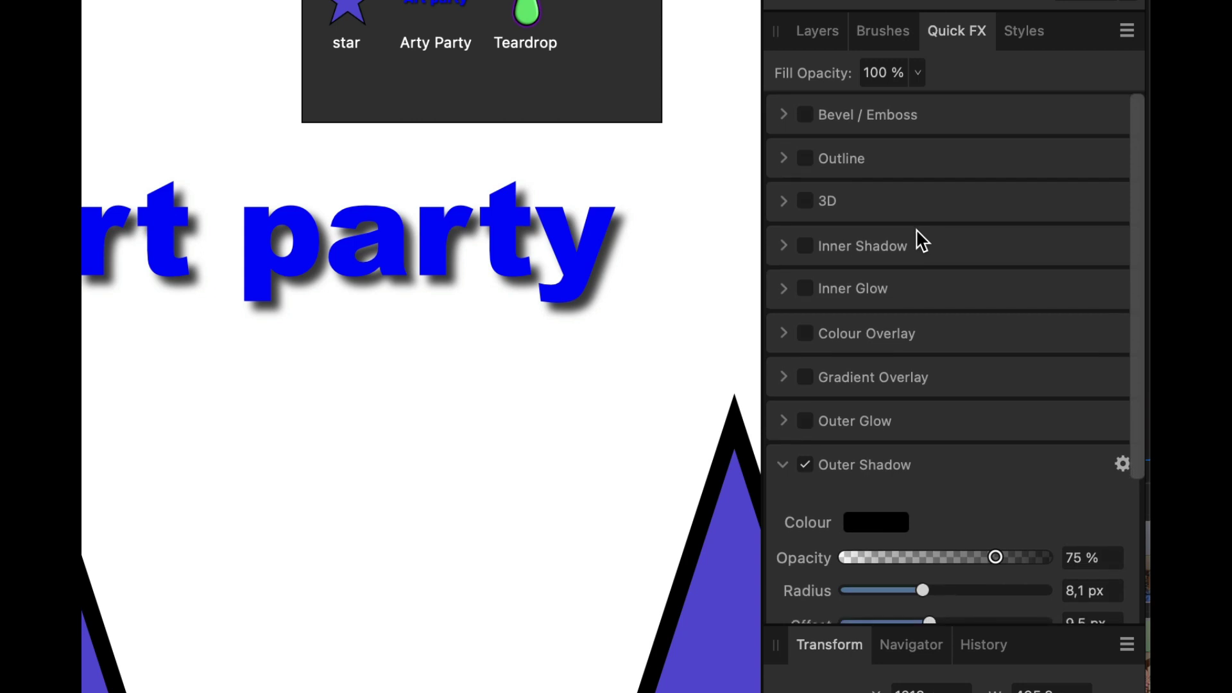
{"action": "left_click", "coordinate": [809, 160]}
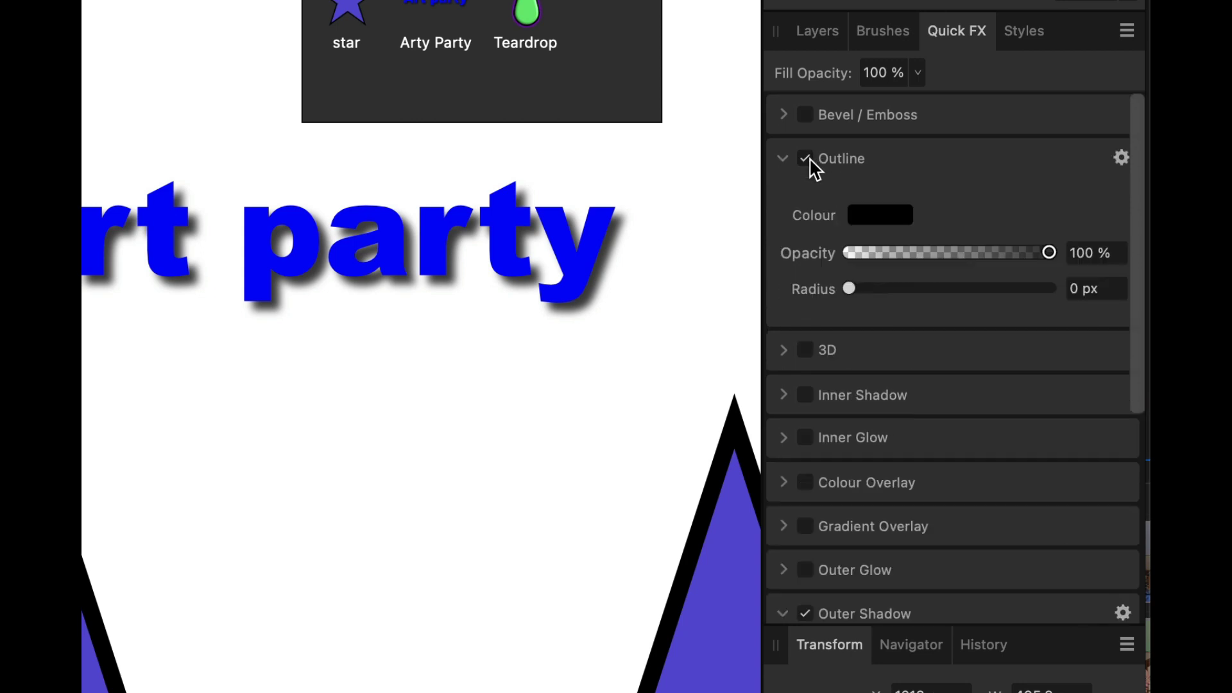
{"action": "left_click", "coordinate": [884, 226]}
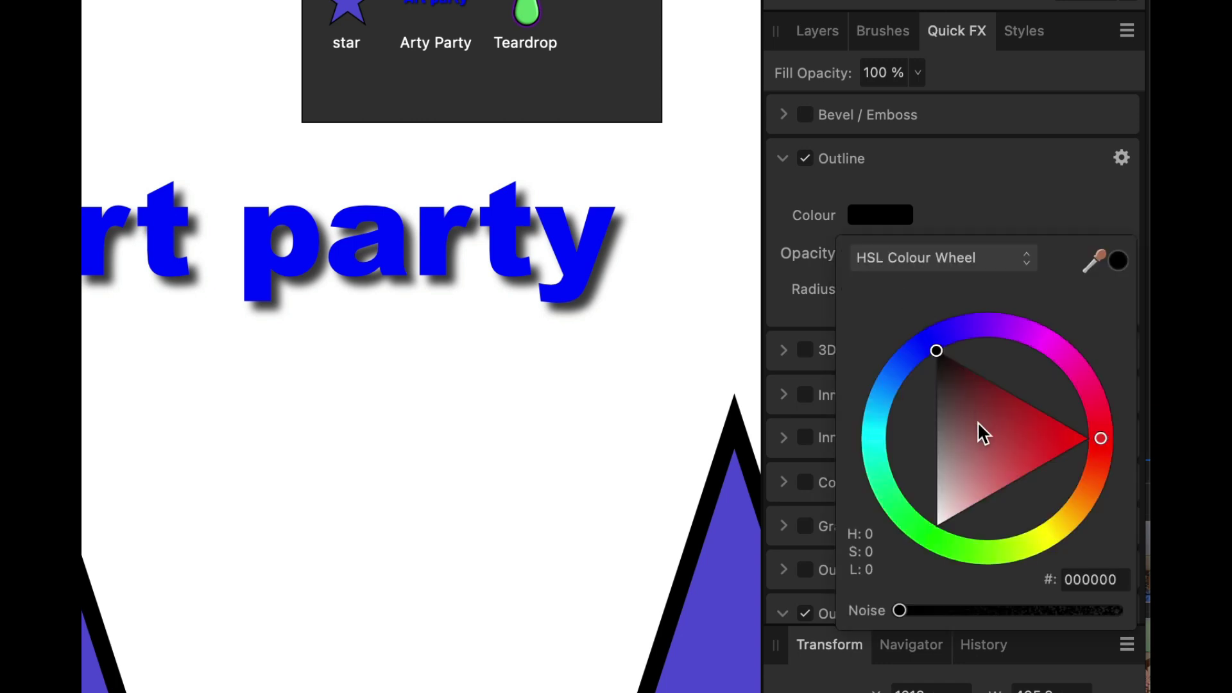
{"action": "mouse_move", "coordinate": [971, 503]}
{"action": "left_mouse_down"}
{"action": "mouse_move", "coordinate": [941, 513]}
{"action": "mouse_move", "coordinate": [923, 549]}
{"action": "left_mouse_up"}
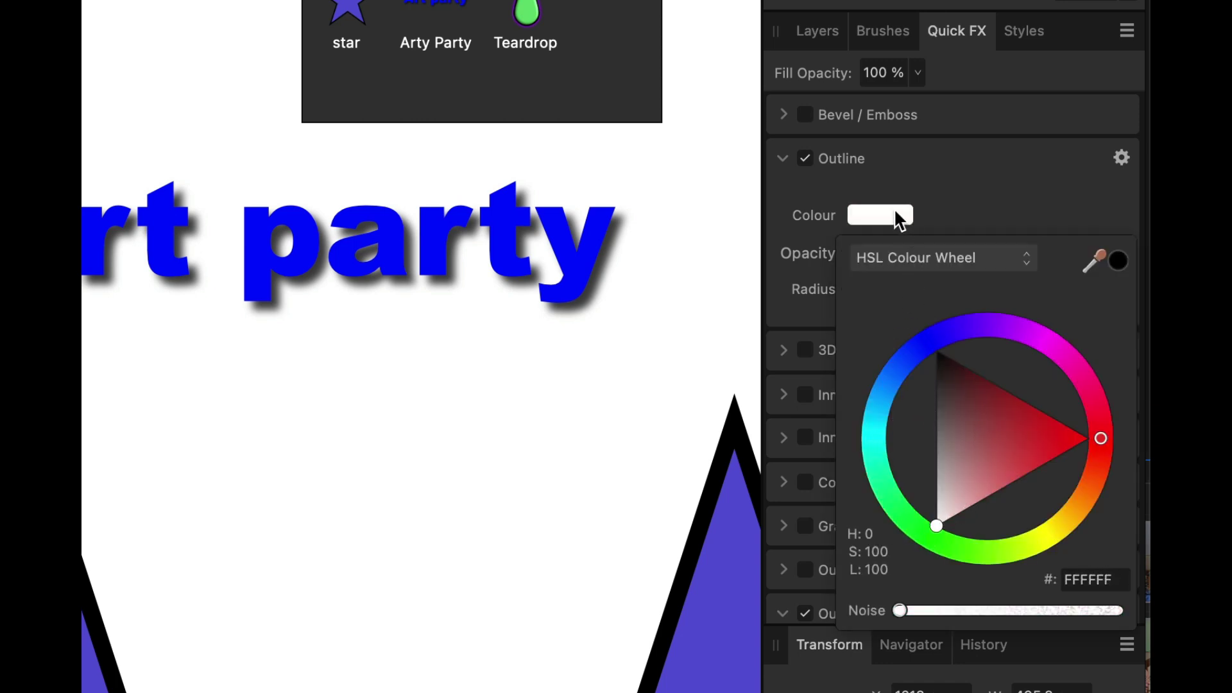
{"action": "left_click", "coordinate": [997, 186]}
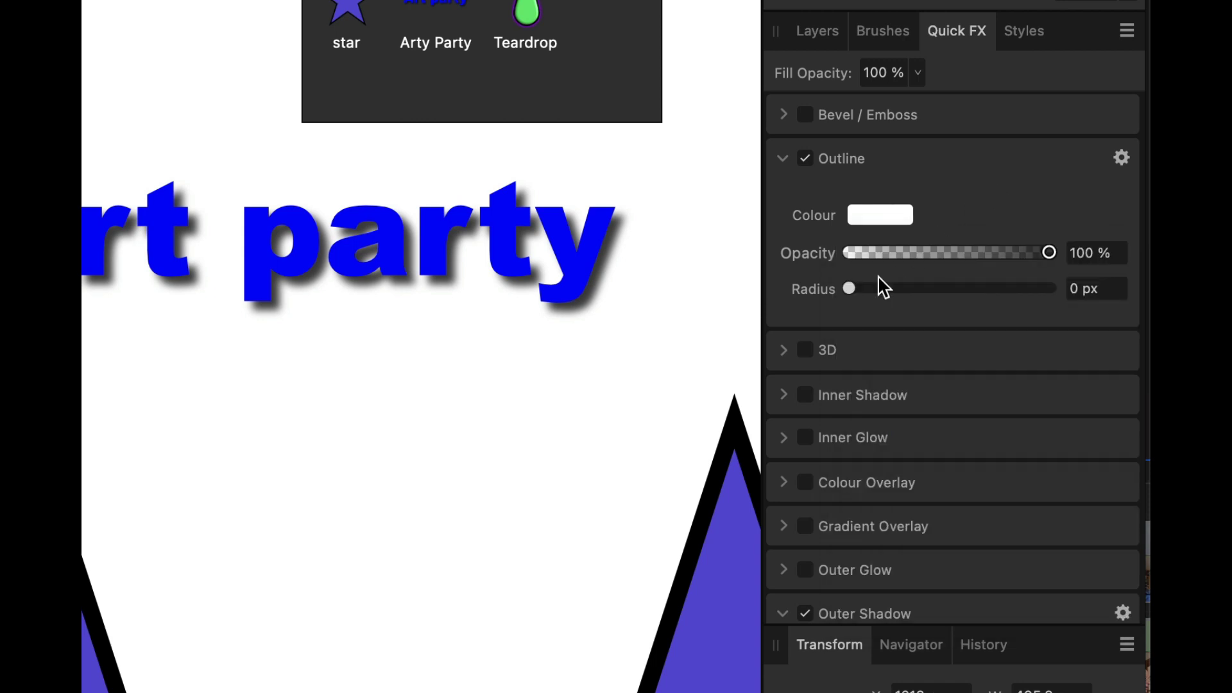
{"action": "left_click_drag", "start_coordinate": [850, 287], "coordinate": [901, 290]}
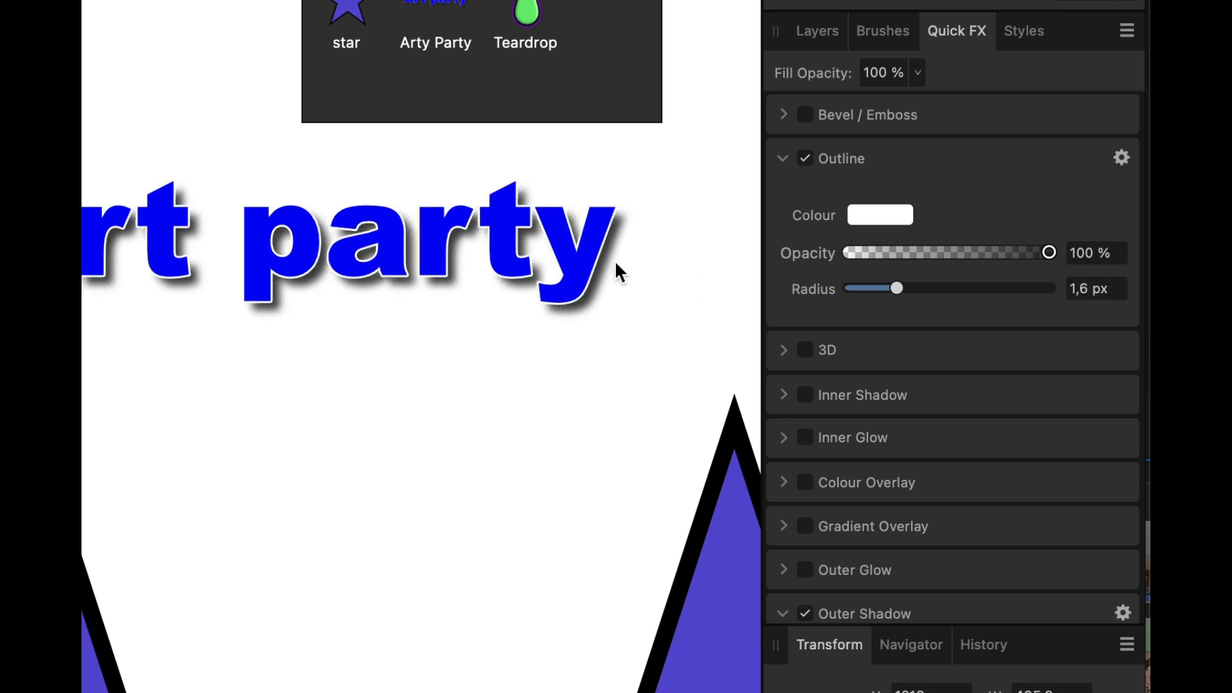
Turn off symbol syncing and scale the text in the middle "Art party" instance down to about 65.7 pt
{"action": "scroll", "coordinate": [105, 378], "scroll_direction": "up", "scroll_amount": 5}
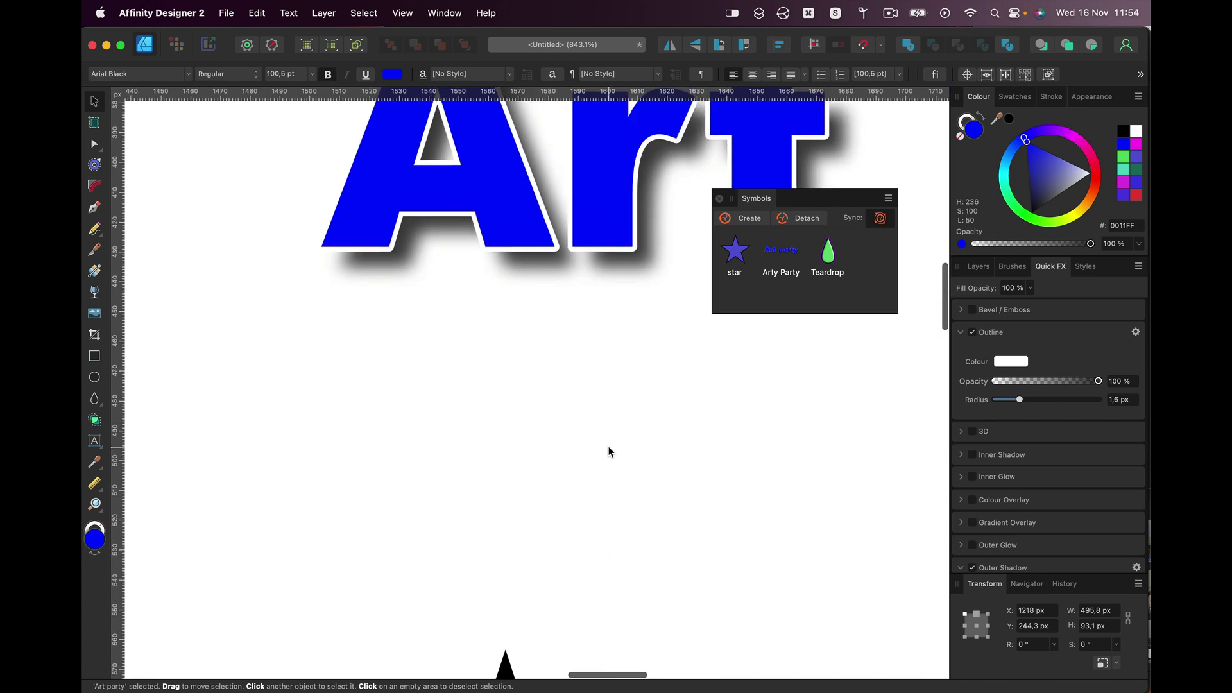
{"action": "scroll", "coordinate": [608, 452], "scroll_direction": "up", "scroll_amount": 10}
{"action": "scroll", "coordinate": [608, 451], "scroll_direction": "left", "scroll_amount": 5}
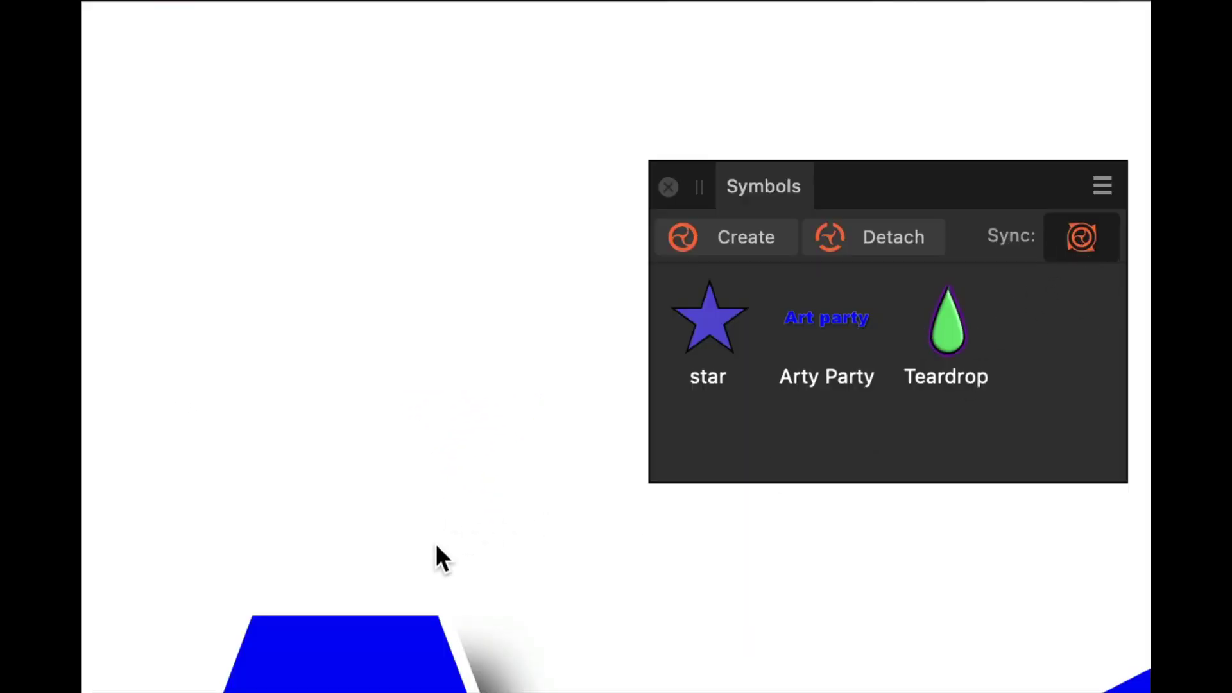
{"action": "scroll", "coordinate": [290, 580], "scroll_direction": "down", "scroll_amount": 10}
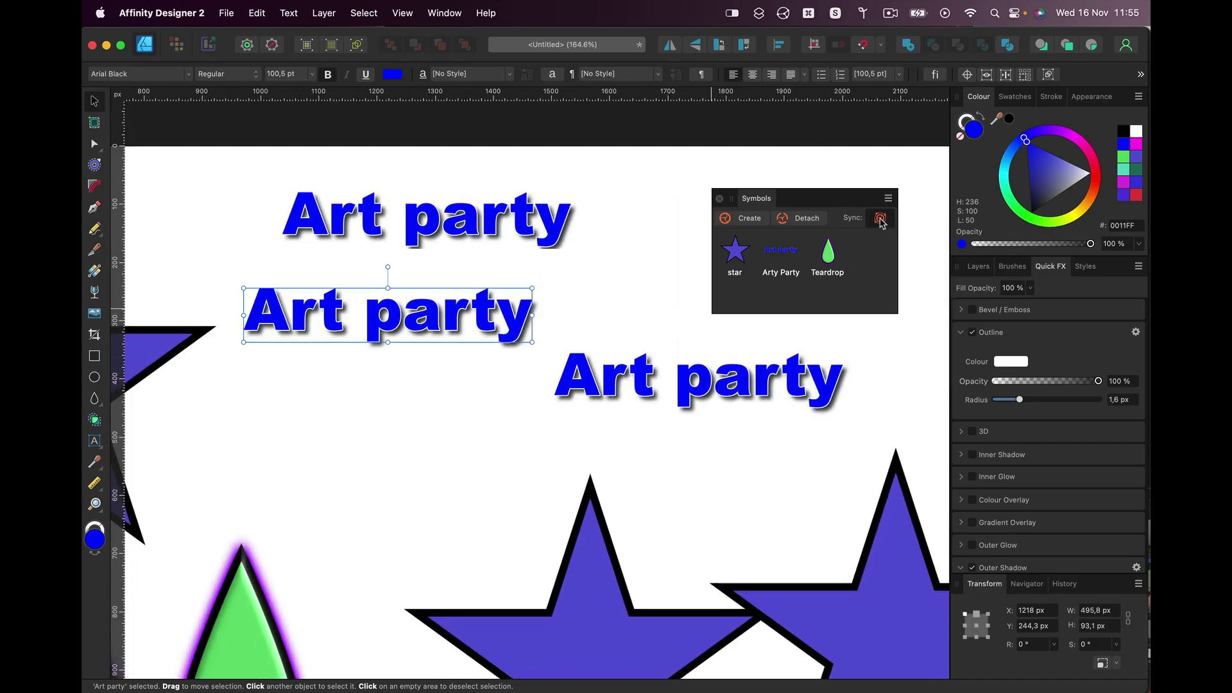
{"action": "left_click", "coordinate": [880, 221]}
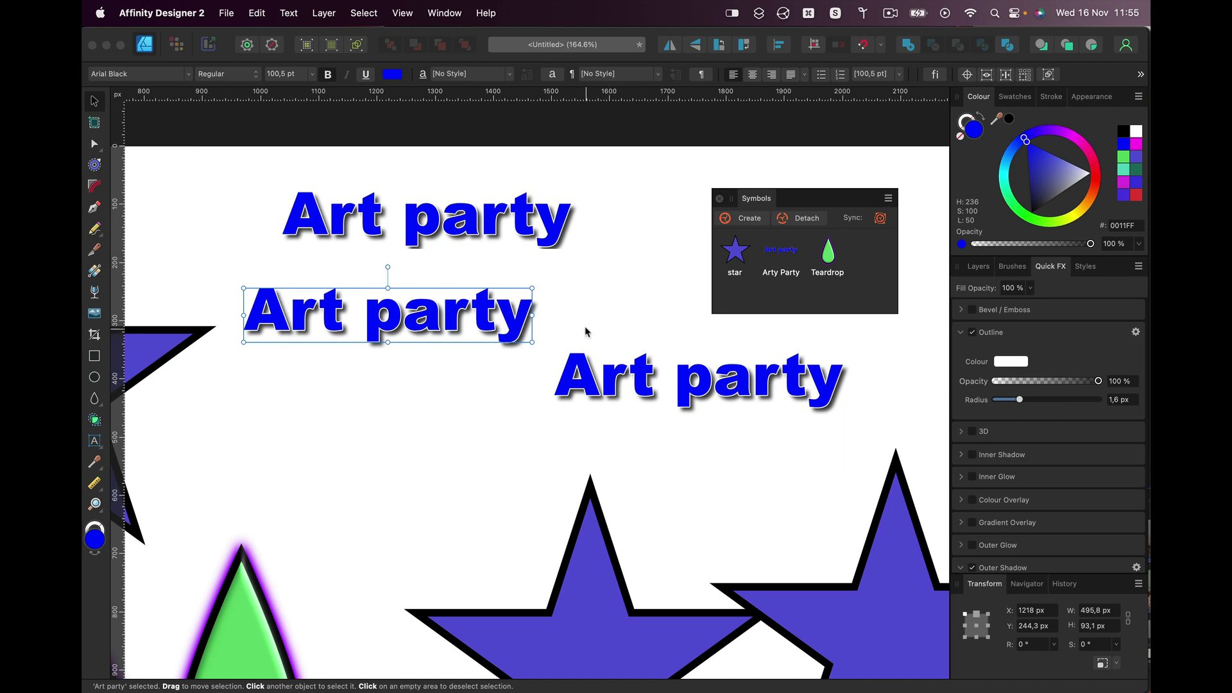
{"action": "left_click_drag", "start_coordinate": [532, 290], "coordinate": [441, 361]}
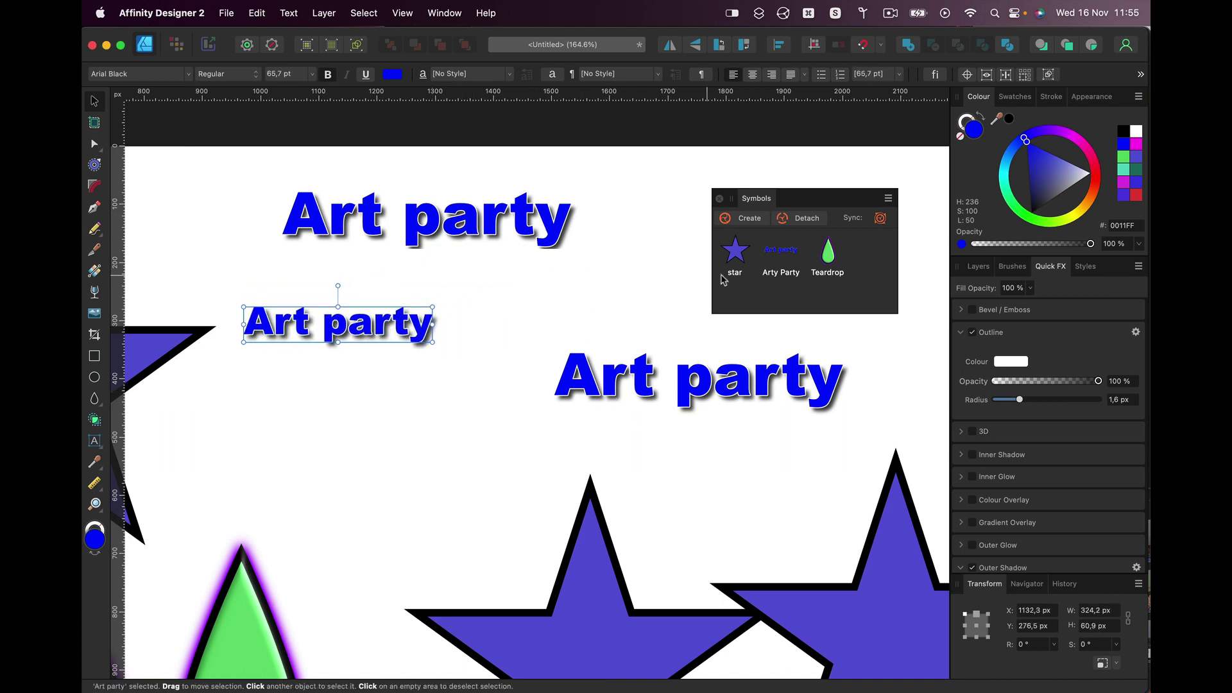
Turn symbol syncing back on and enlarge the inner text of the shrunken "Art party" instance
{"action": "left_click", "coordinate": [881, 221]}
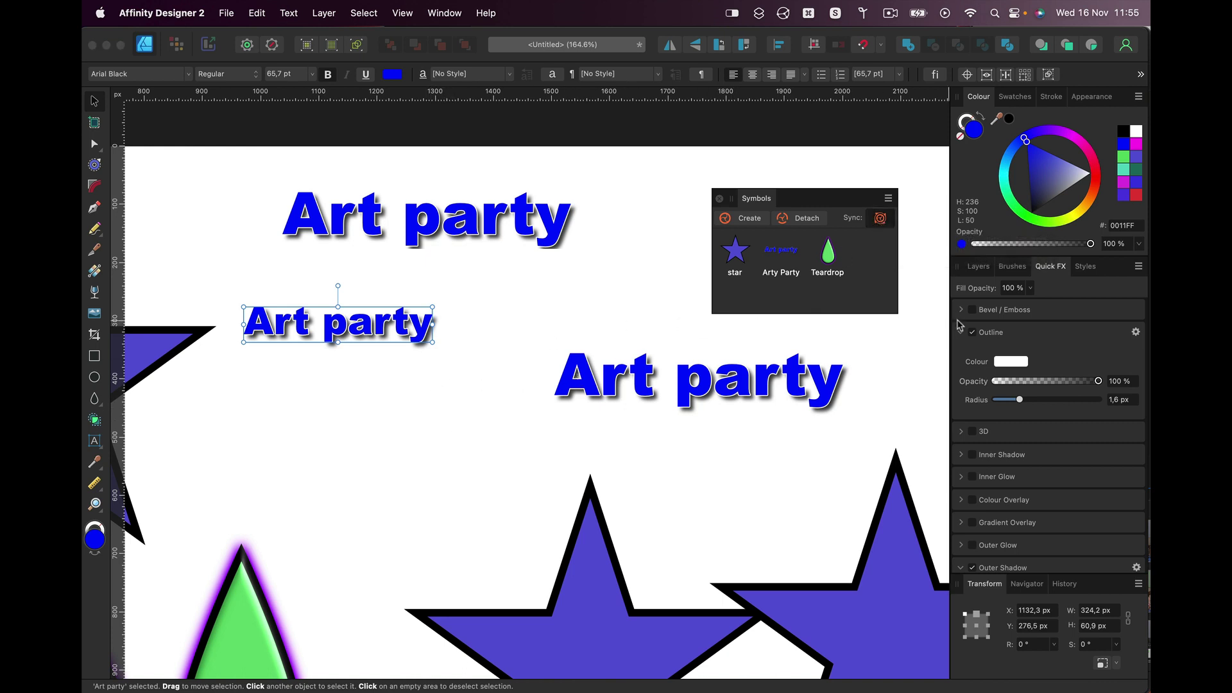
{"action": "left_click", "coordinate": [978, 267]}
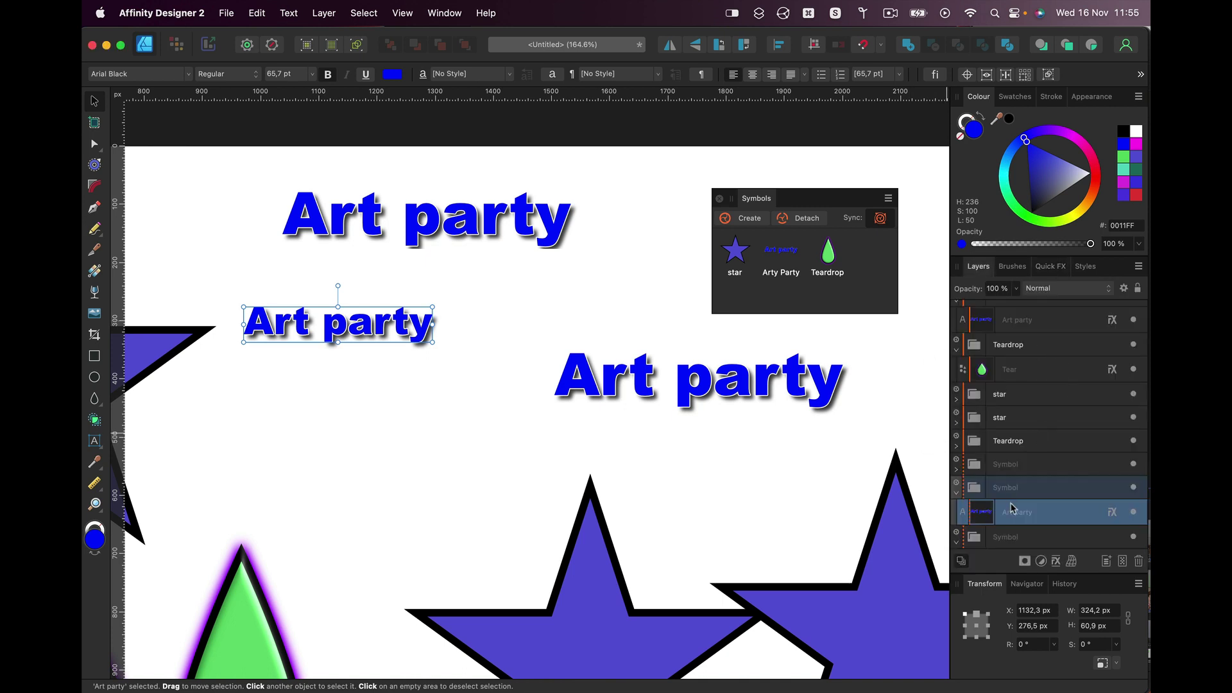
{"action": "scroll", "coordinate": [1012, 508], "scroll_direction": "down", "scroll_amount": 2}
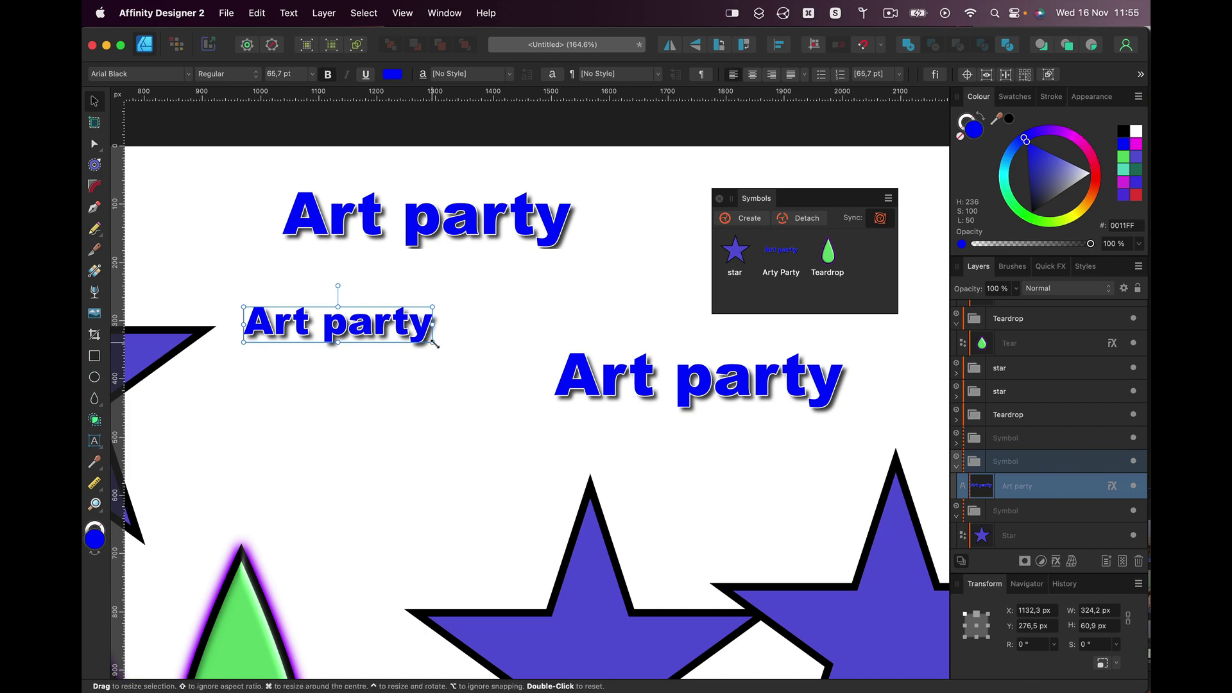
{"action": "left_click_drag", "start_coordinate": [434, 344], "coordinate": [481, 401]}
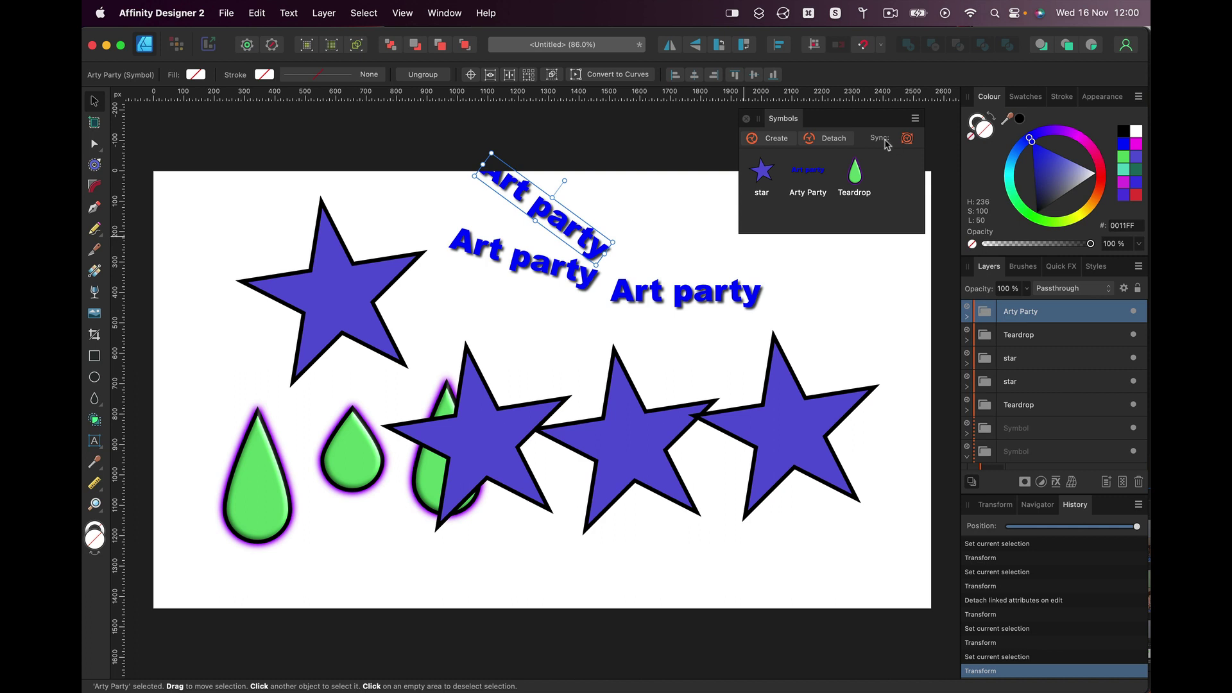
With symbol syncing on, rotate the text inside the uppermost Arty Party instance to about -1.3°
{"action": "left_click", "coordinate": [967, 318]}
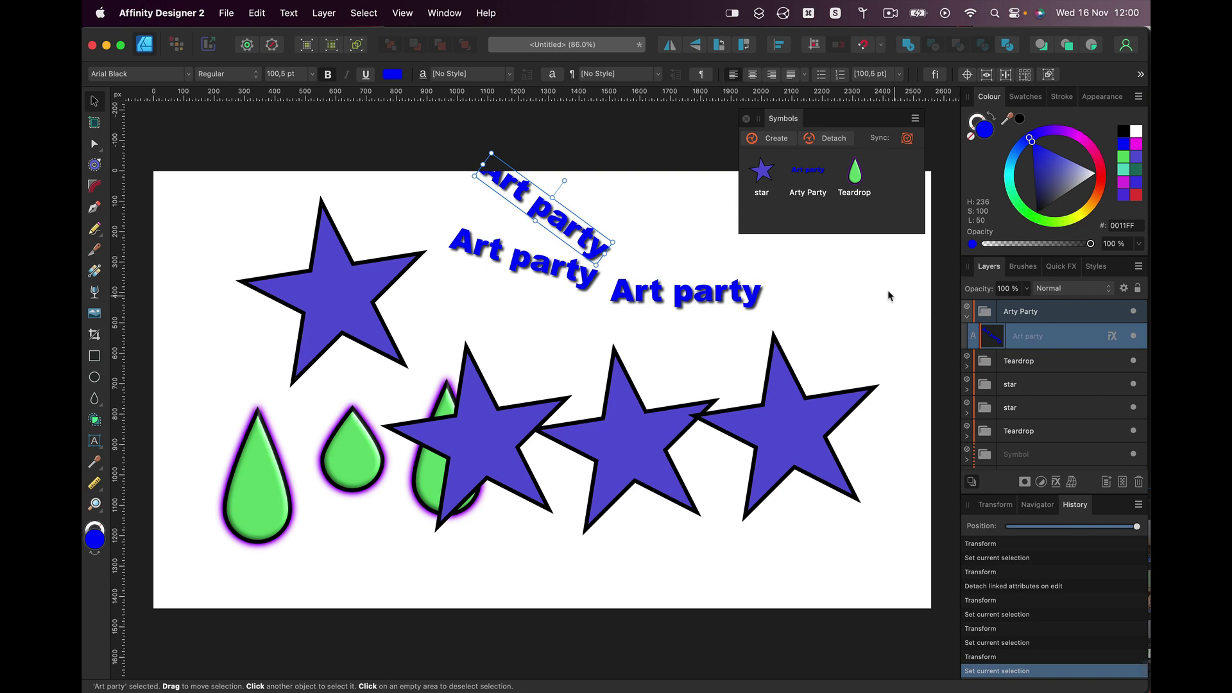
{"action": "left_click", "coordinate": [908, 139]}
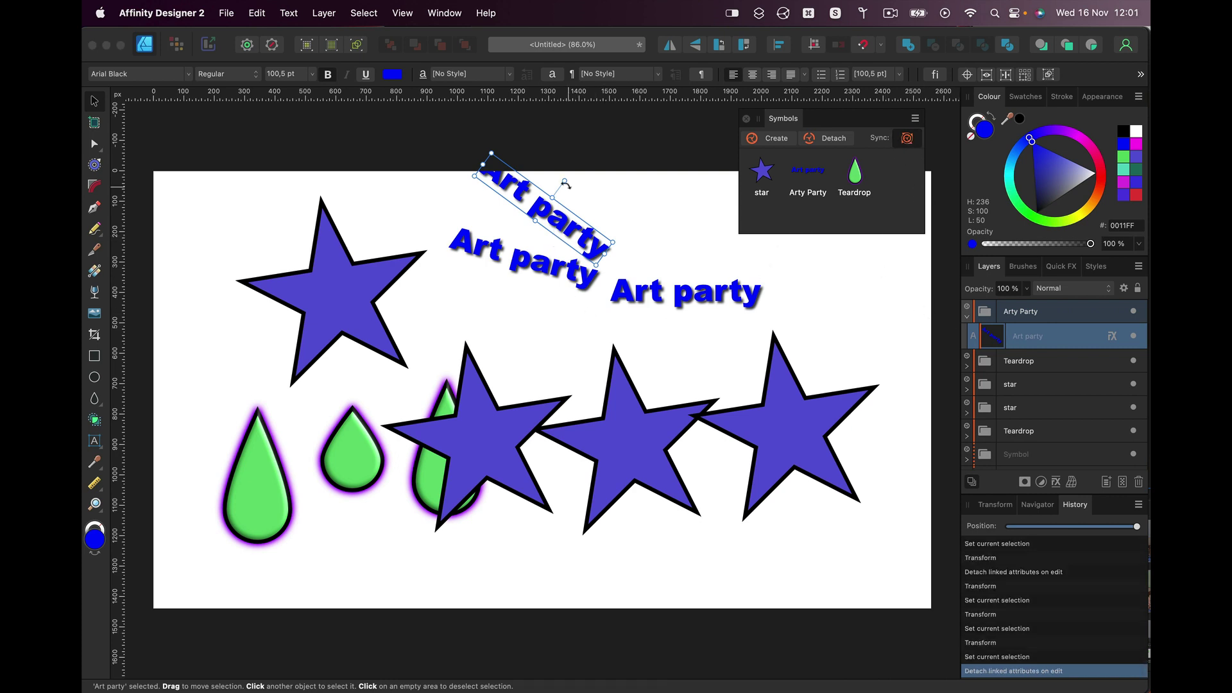
{"action": "mouse_move", "coordinate": [564, 181]}
{"action": "left_mouse_down"}
{"action": "mouse_move", "coordinate": [577, 200]}
{"action": "mouse_move", "coordinate": [526, 183]}
{"action": "mouse_move", "coordinate": [539, 192]}
{"action": "mouse_move", "coordinate": [564, 174]}
{"action": "mouse_move", "coordinate": [565, 145]}
{"action": "mouse_move", "coordinate": [507, 249]}
{"action": "mouse_move", "coordinate": [489, 176]}
{"action": "mouse_move", "coordinate": [543, 184]}
{"action": "left_mouse_up"}
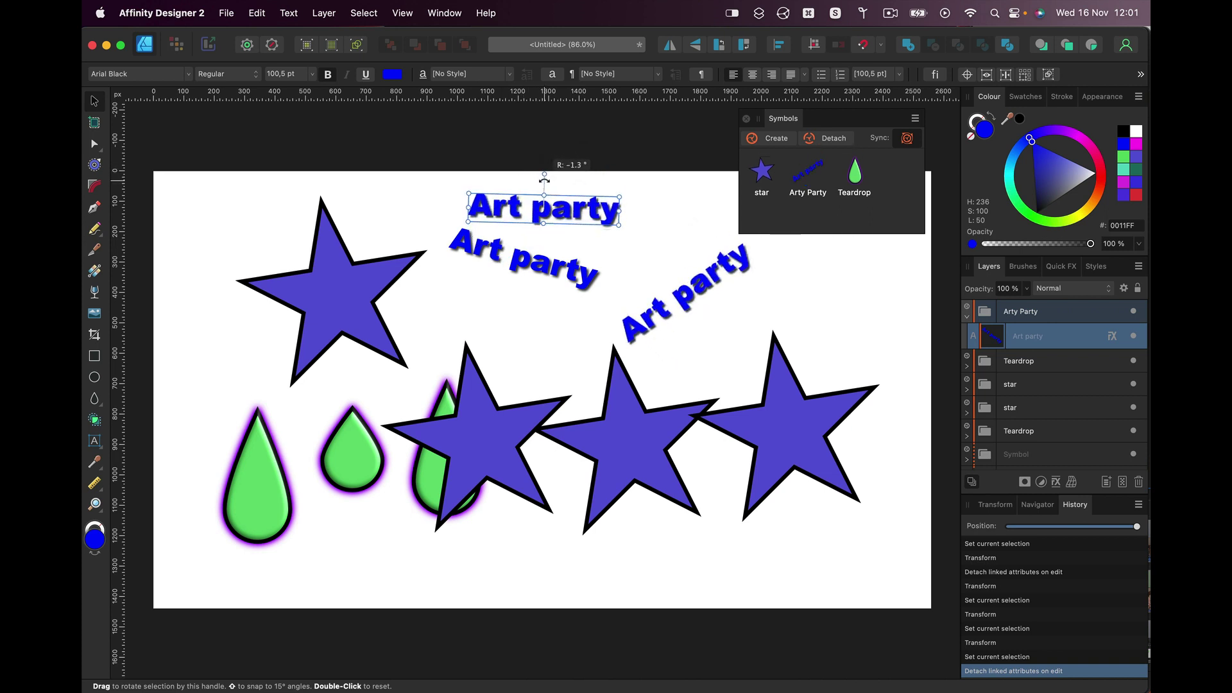
Delete the tilted "Art party" instance below the uppermost one and place a new Arty Party instance in the freed space
{"action": "left_click", "coordinate": [523, 263]}
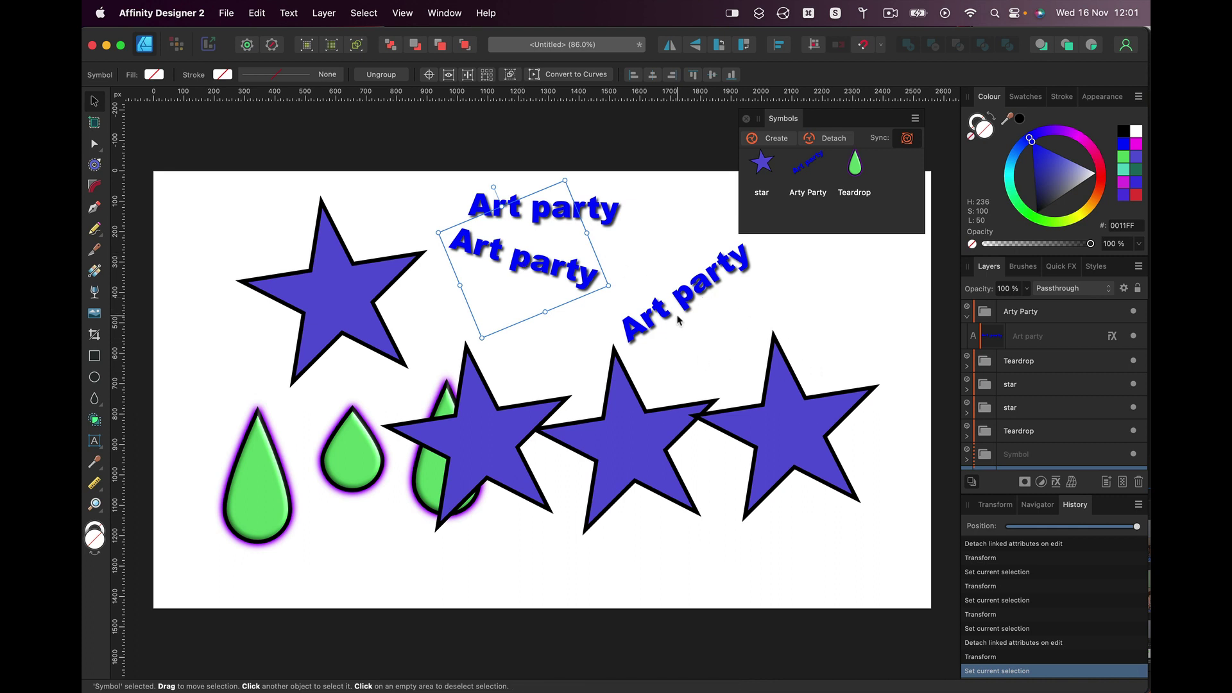
{"action": "key", "text": "Delete"}
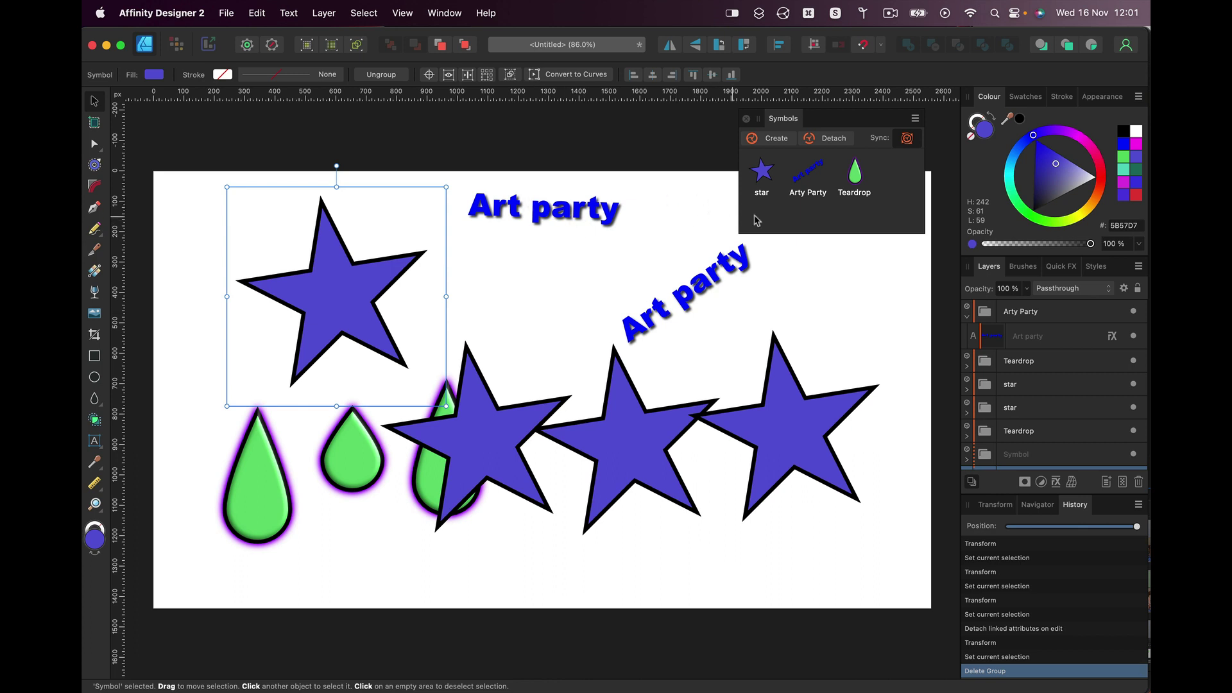
{"action": "left_click", "coordinate": [816, 178]}
{"action": "left_click_drag", "start_coordinate": [816, 179], "coordinate": [547, 309]}
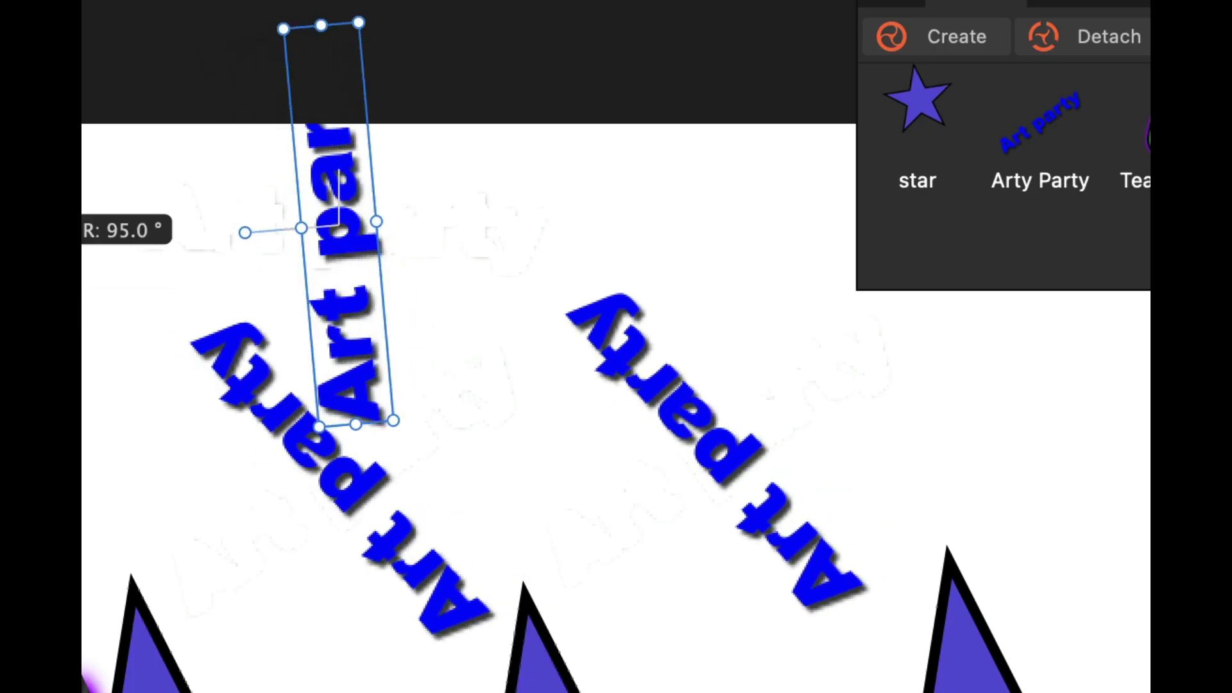
Rotate the text inside the uppermost Arty Party instance to a slight downward slope and detach that instance from its symbol
{"action": "left_click_drag", "start_coordinate": [48, 276], "coordinate": [345, 129]}
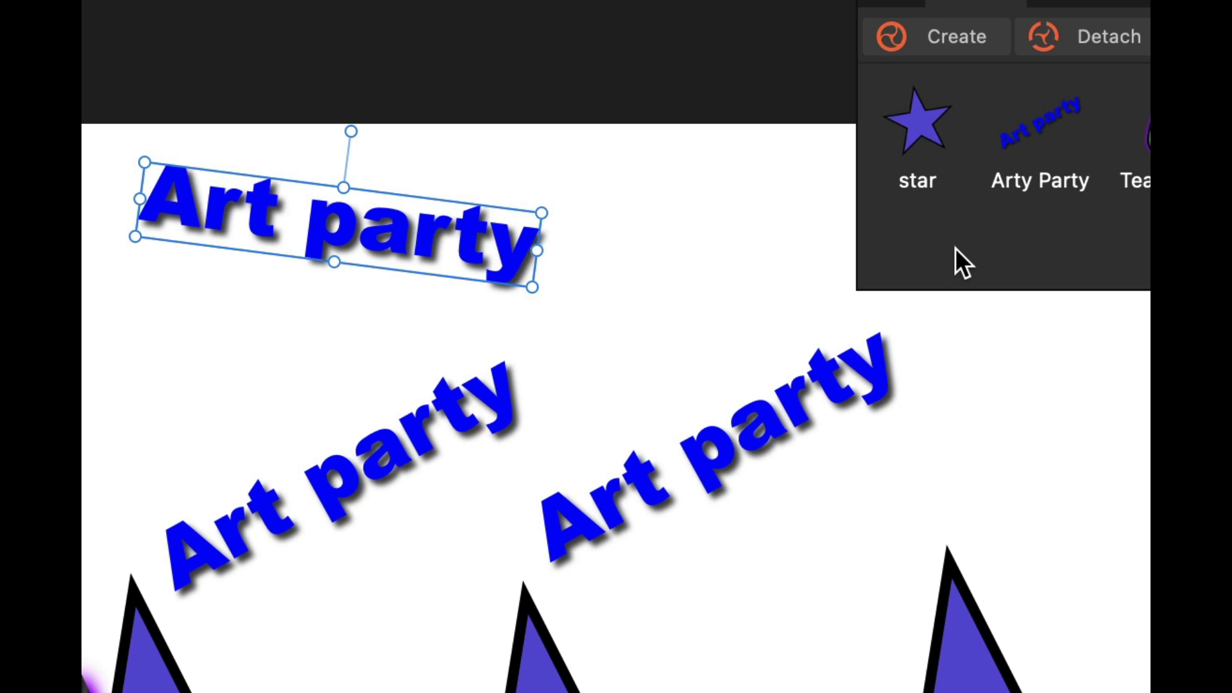
{"action": "left_click", "coordinate": [714, 282]}
{"action": "left_click", "coordinate": [512, 284]}
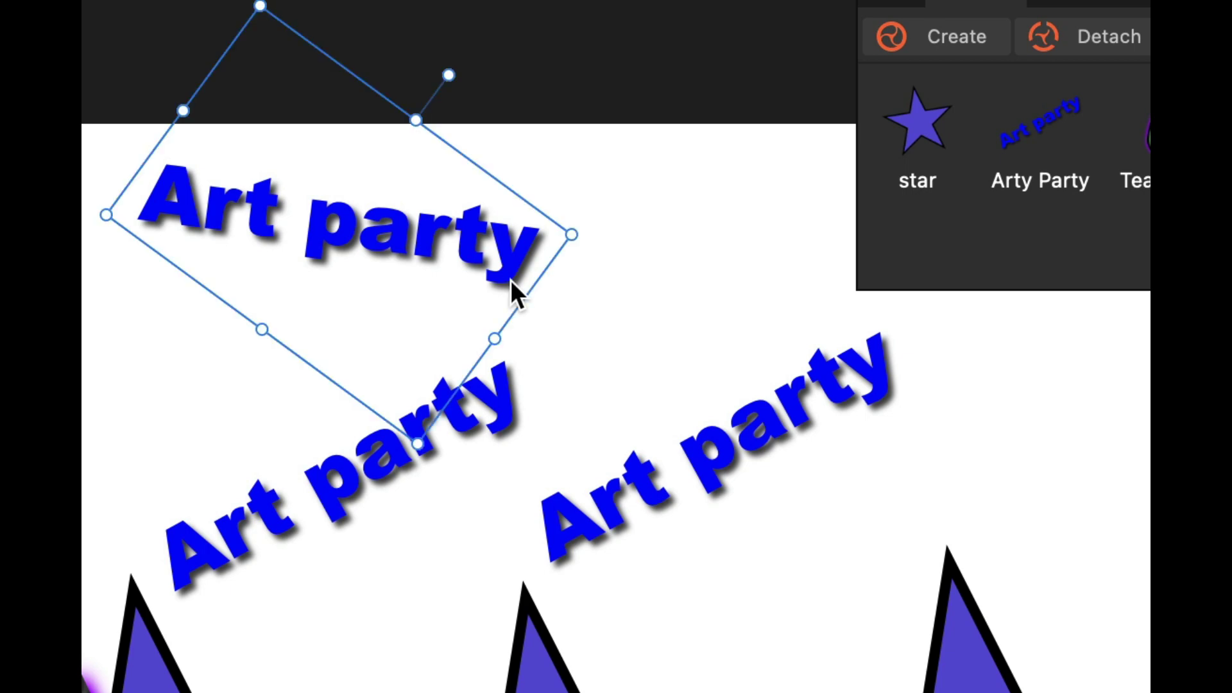
{"action": "left_click", "coordinate": [1103, 37]}
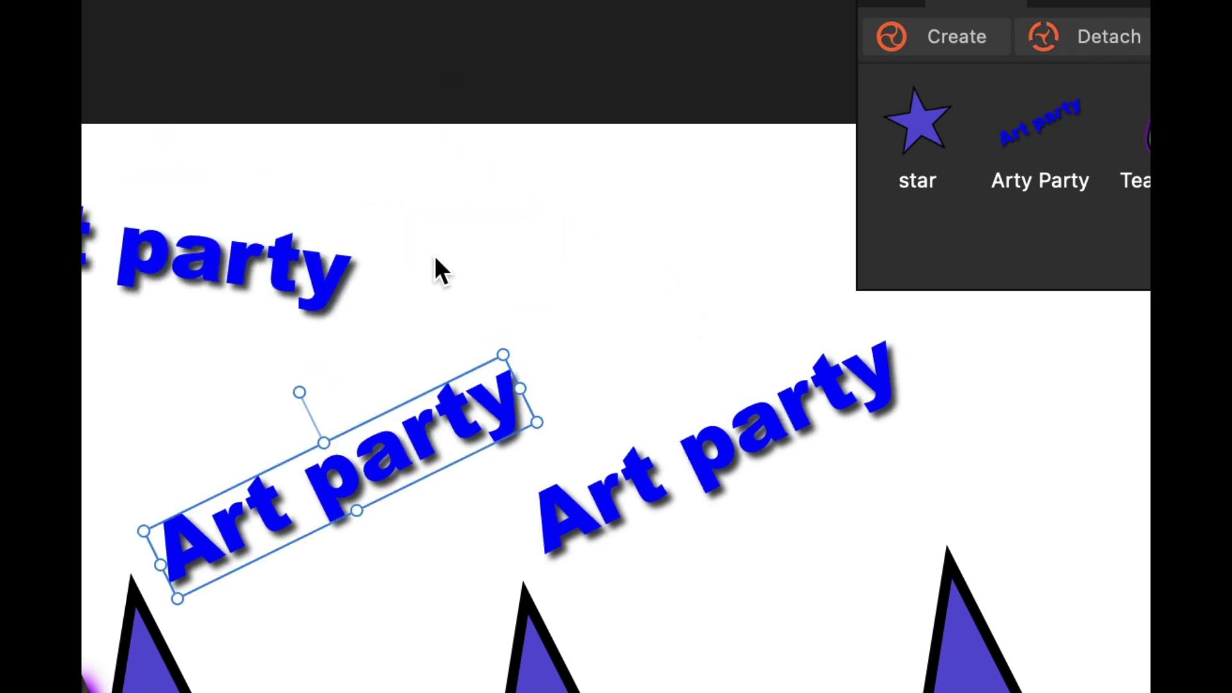
Squash the star inside one of the lower star instances vertically by lowering its upper edge
{"action": "left_click", "coordinate": [611, 330]}
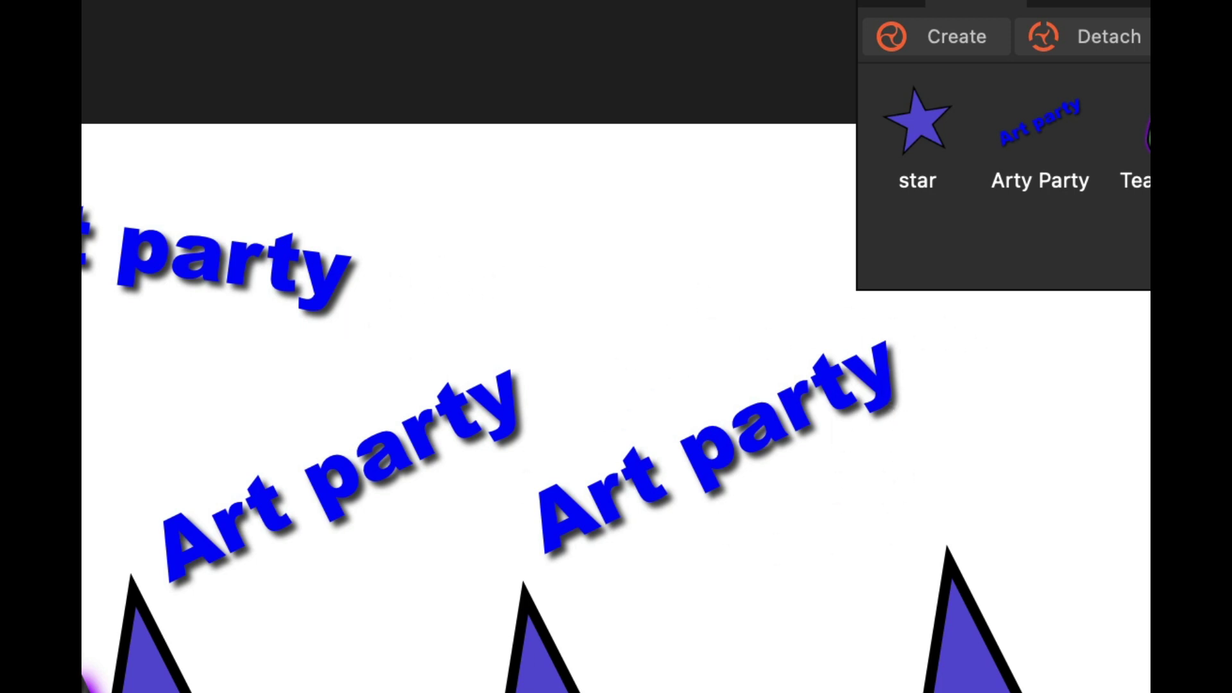
{"action": "left_click", "coordinate": [545, 689]}
{"action": "left_click_drag", "start_coordinate": [565, 558], "coordinate": [565, 692]}
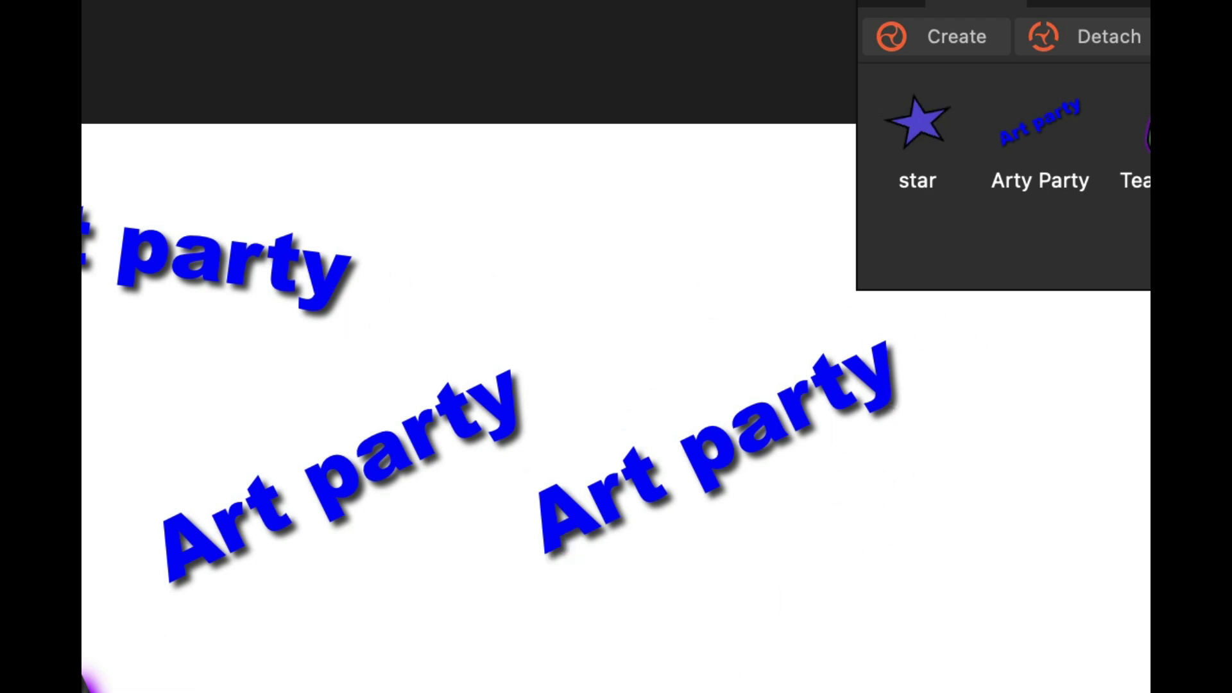